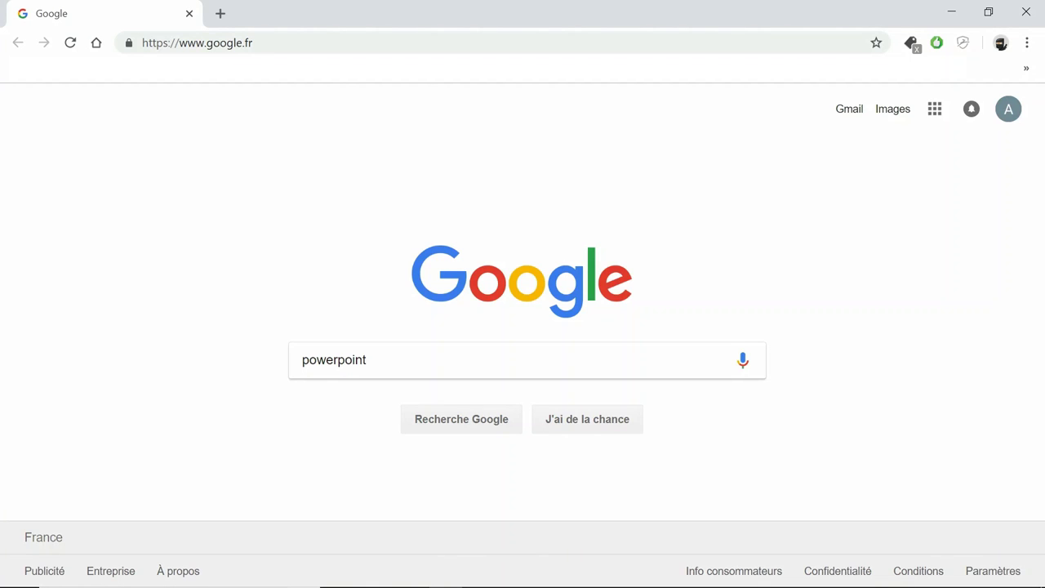
Search Google for powerpoint and show the image results with the search tools row
key("Return")
left_click(200, 175)
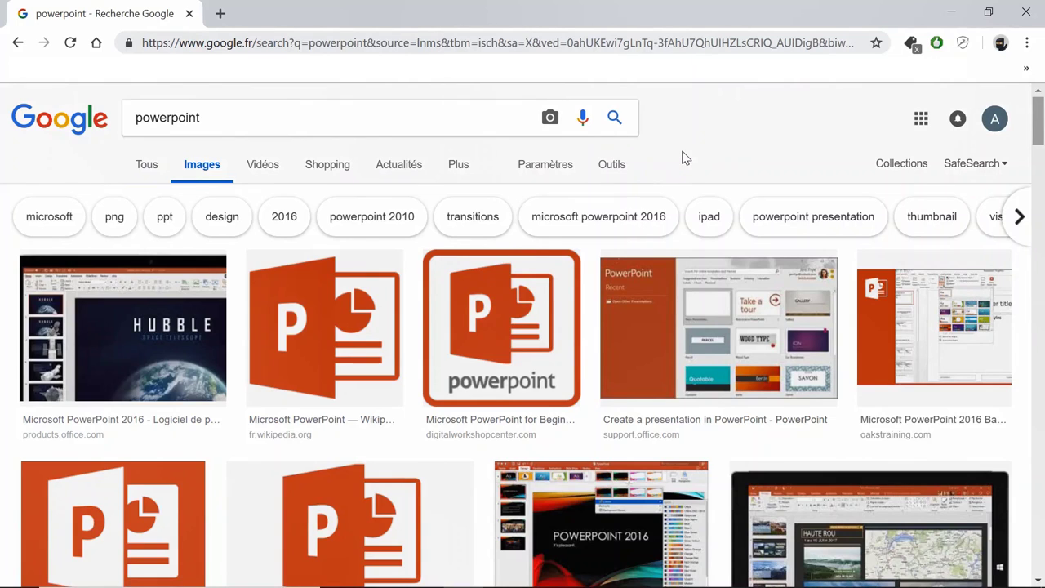
left_click(612, 170)
Browse the Taille, Couleur, Droits d'usage, Type and Période filters, leaving no filter applied
left_click(147, 195)
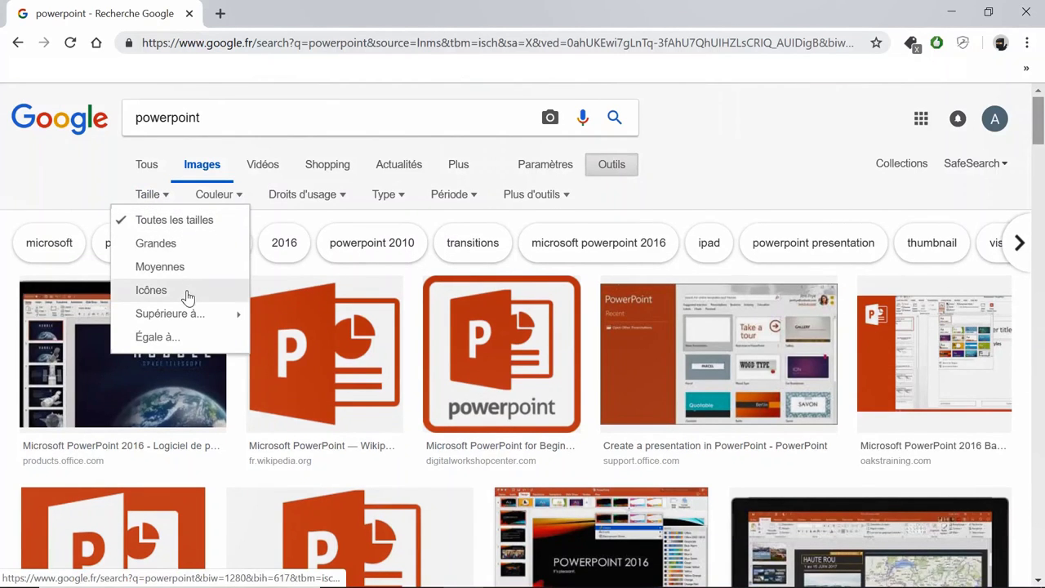
mouse_move(194, 312)
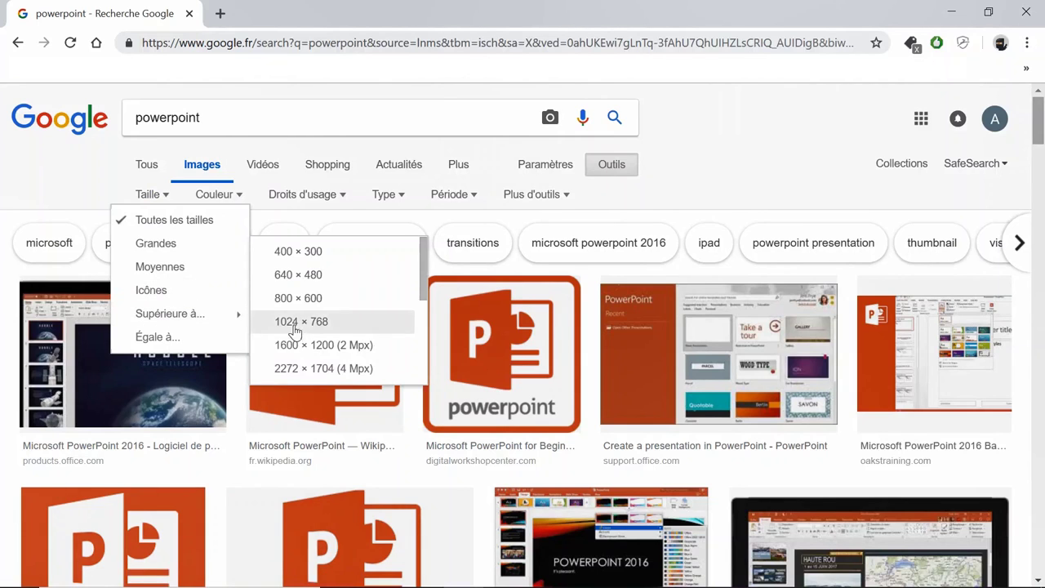
left_click(216, 201)
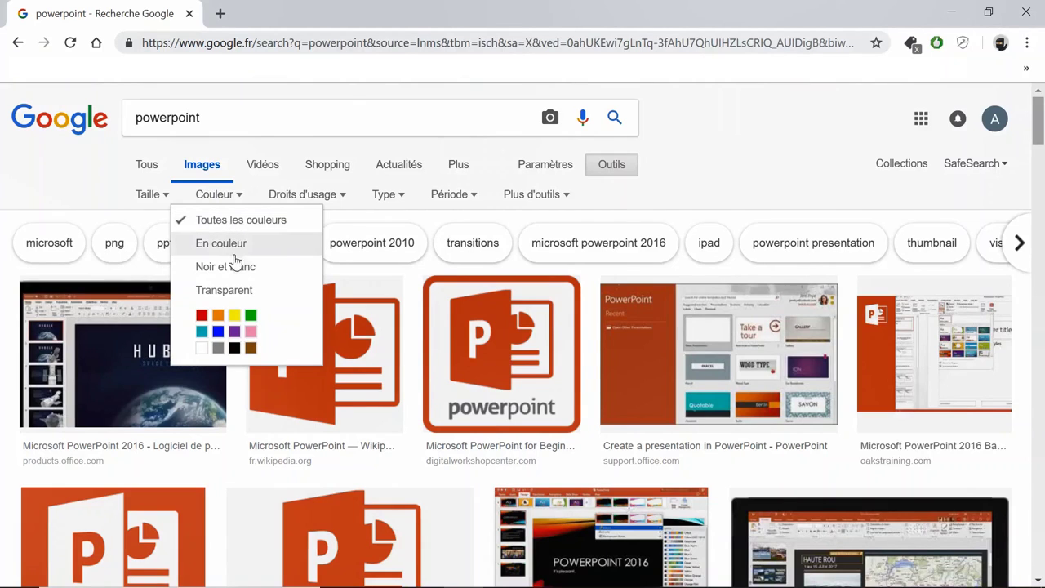
left_click(231, 274)
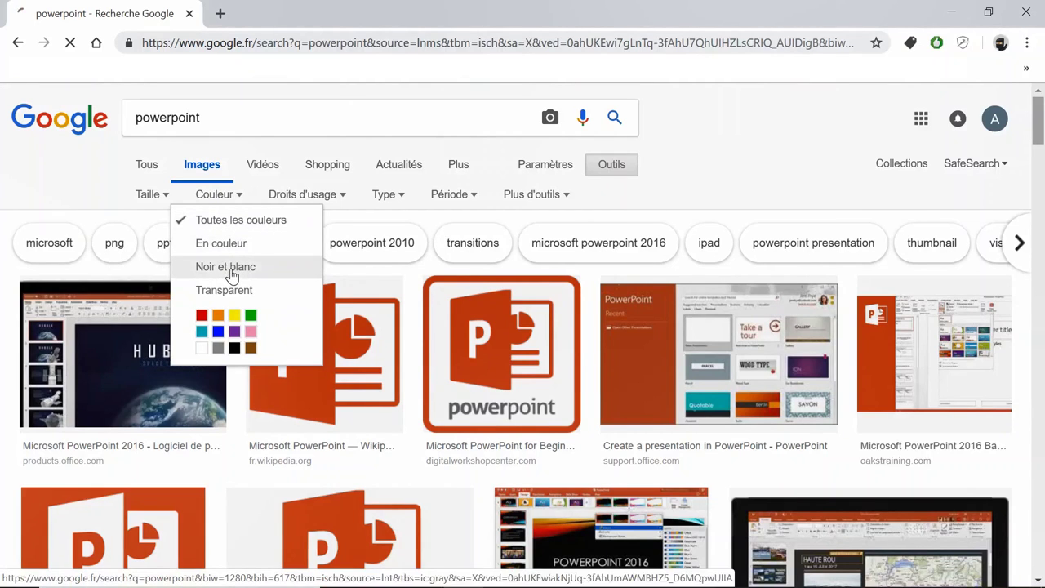
key("alt+Left")
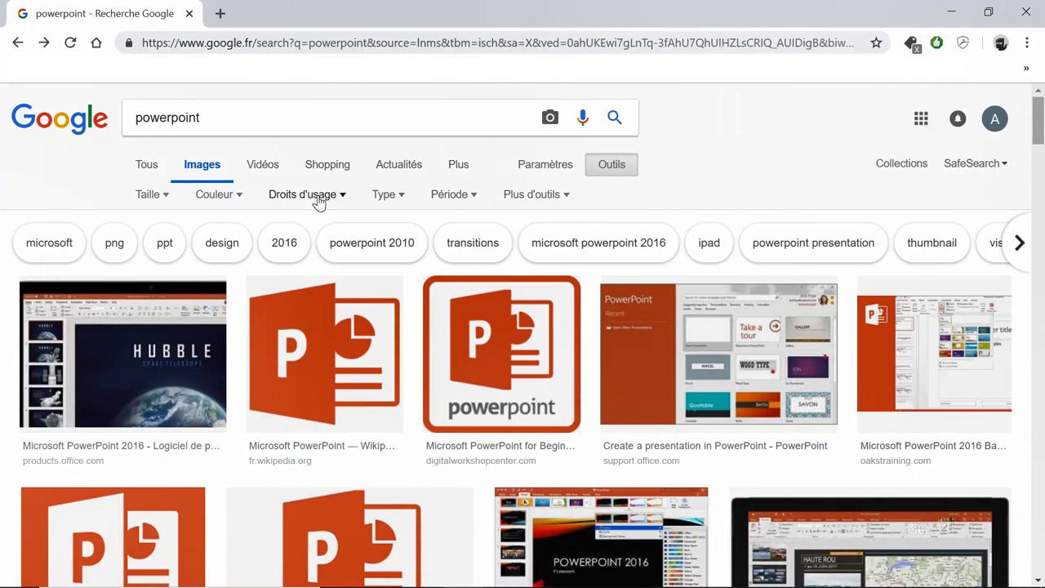
left_click(319, 202)
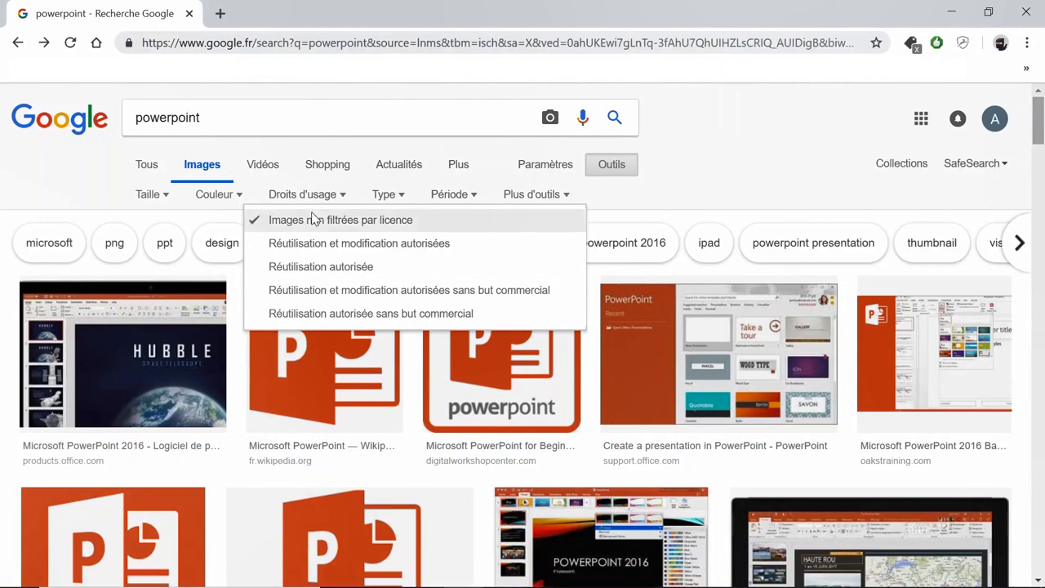
left_click(382, 194)
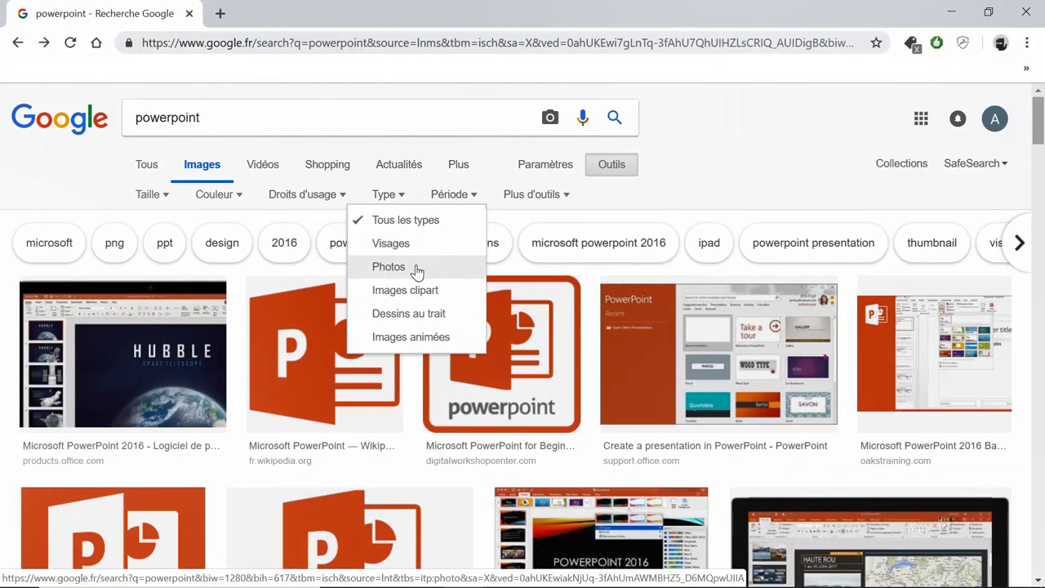
left_click(447, 198)
left_click(447, 197)
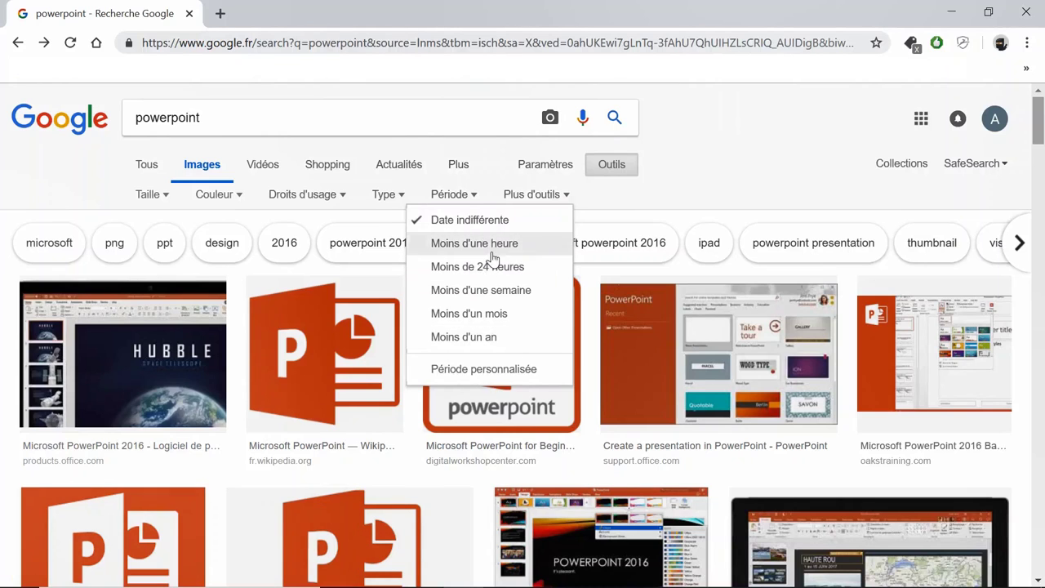
left_click(602, 197)
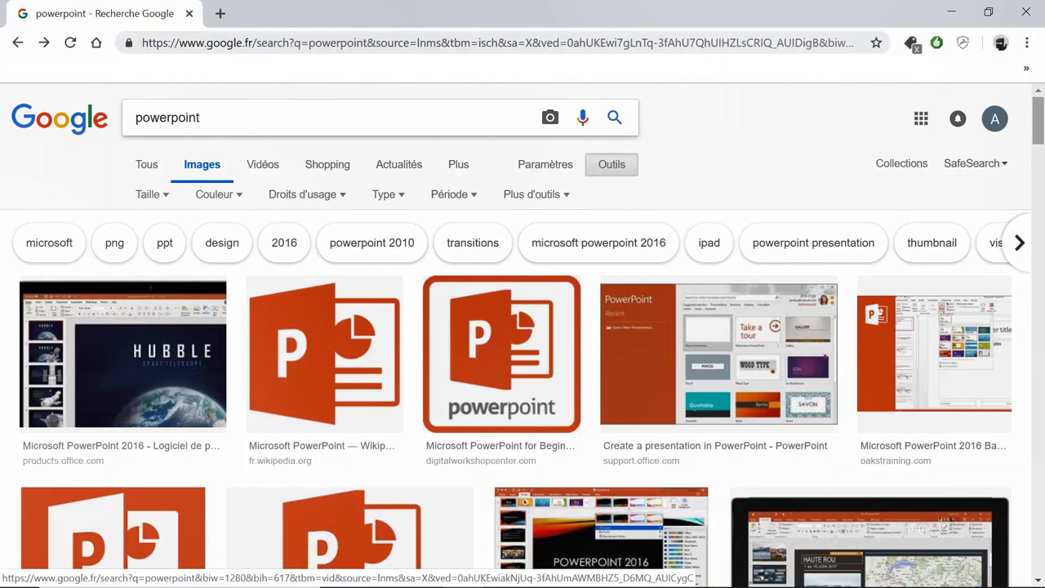
Search images for 'powerpoint png' and preview the first PowerPoint logo result
type(" pn")
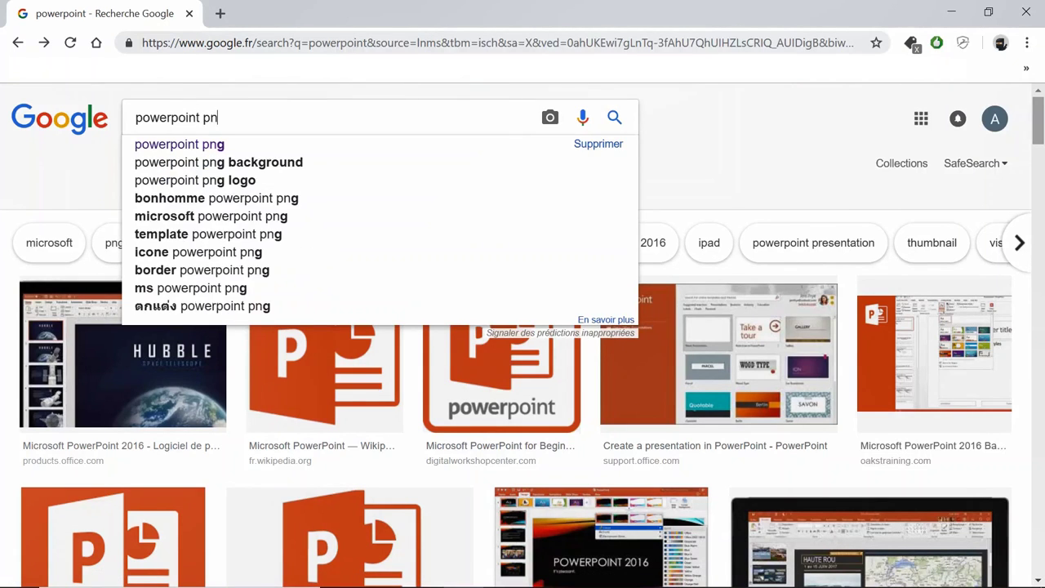
type("g")
key("Return")
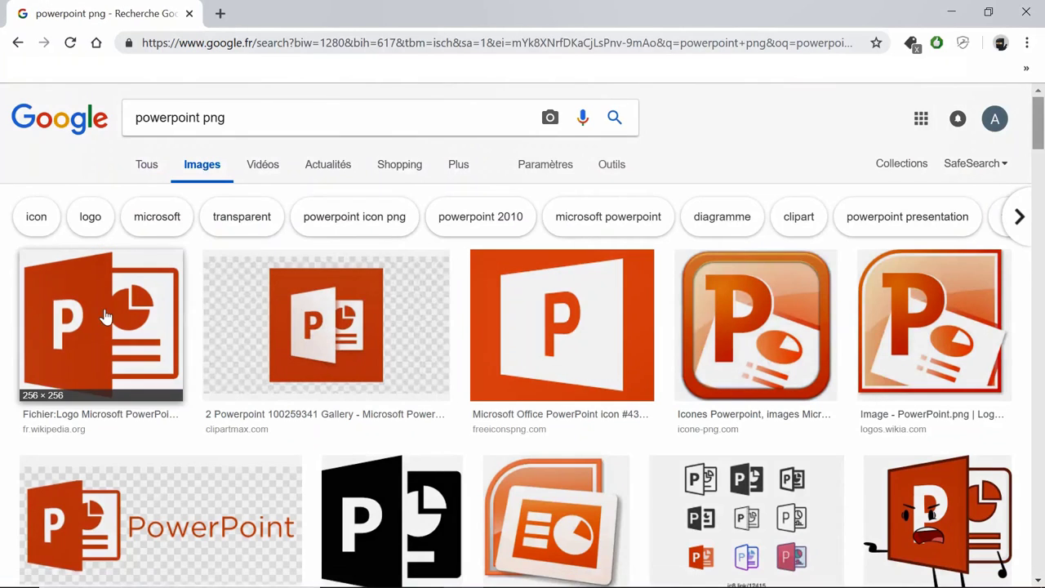
left_click(102, 317)
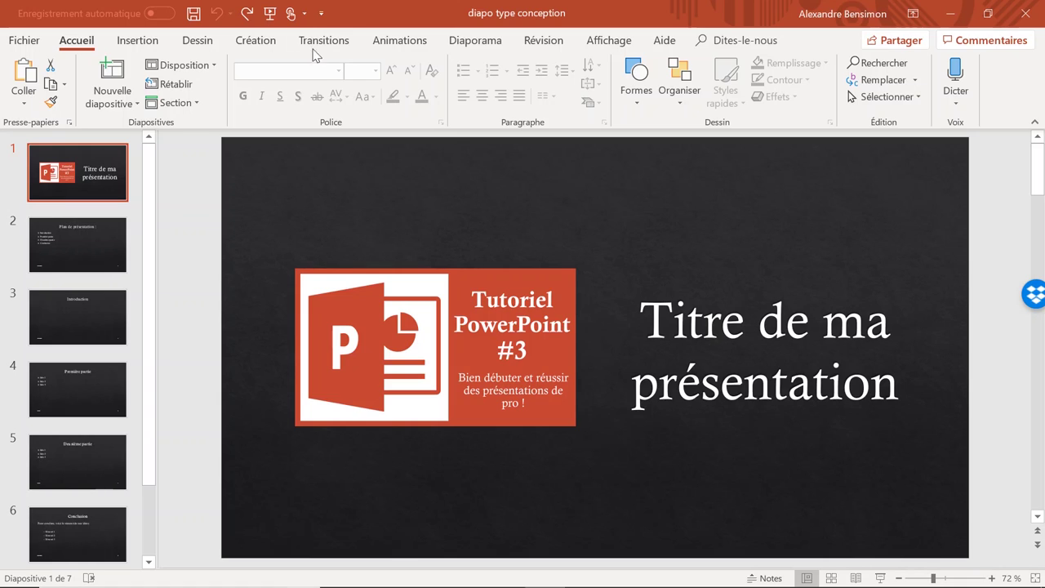
Apply the third Design Ideas layout to slide 1: large red logo, title on a dark banner
left_click(249, 39)
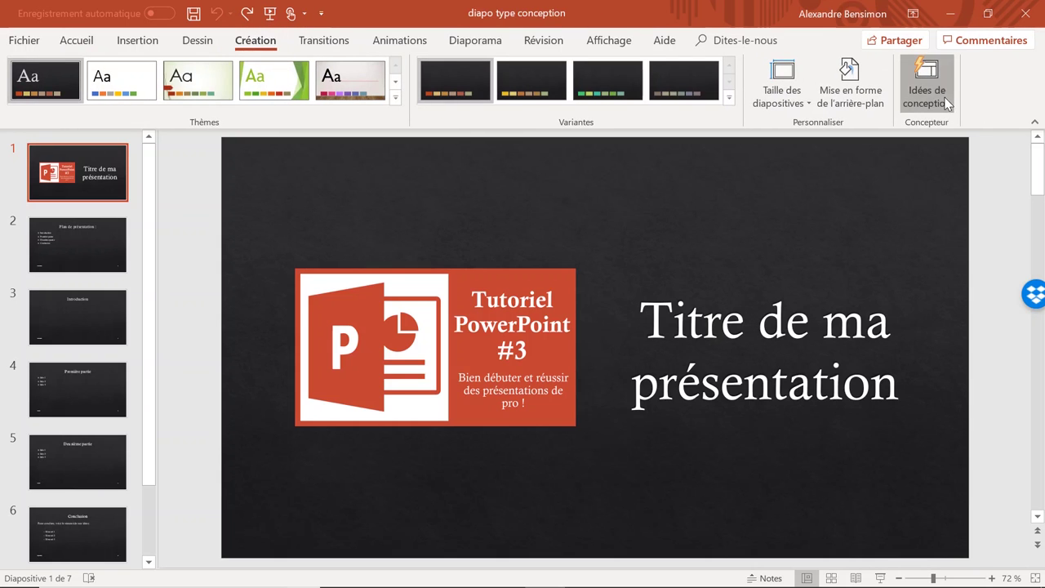
left_click(938, 95)
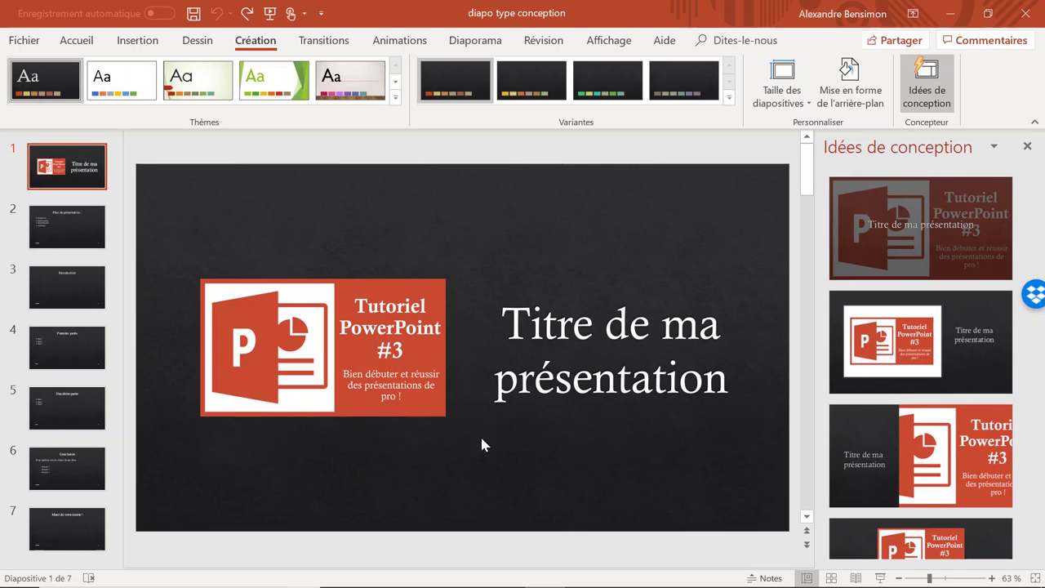
scroll(972, 295, "down", 2)
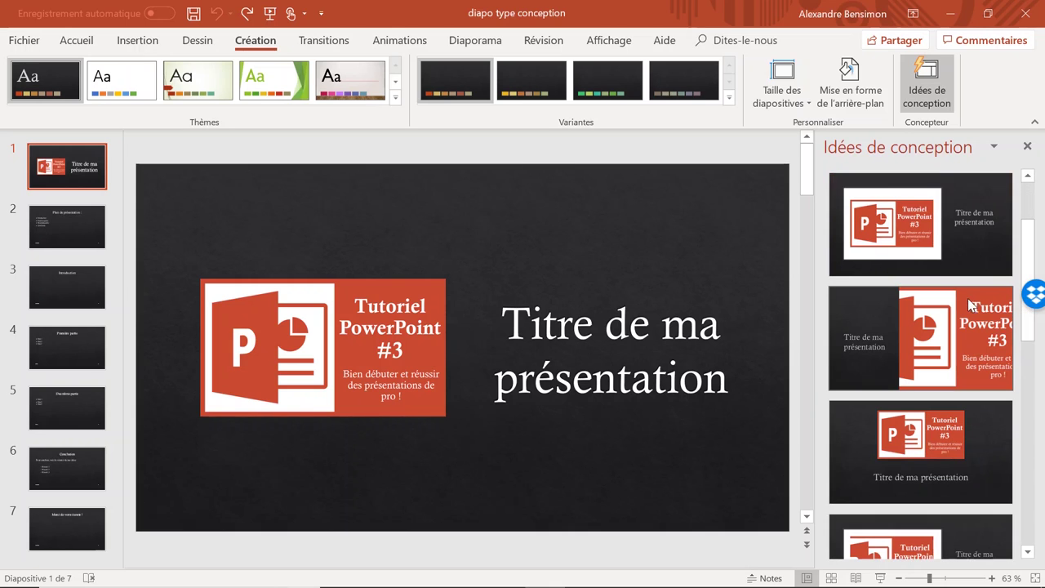
scroll(964, 304, "down", 2)
scroll(964, 303, "down", 2)
scroll(967, 313, "down", 2)
scroll(966, 313, "down", 2)
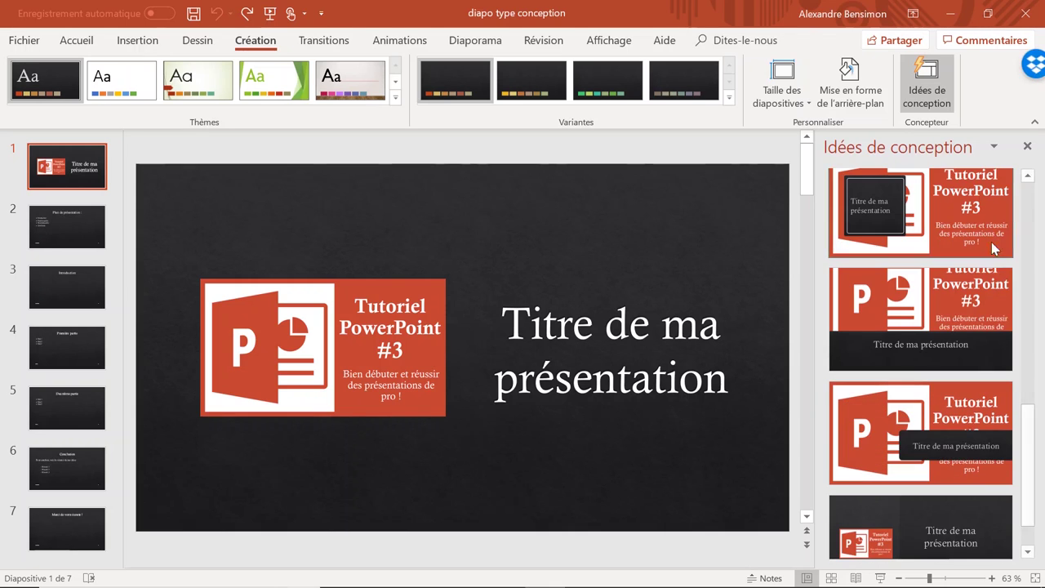
scroll(961, 352, "down", 2)
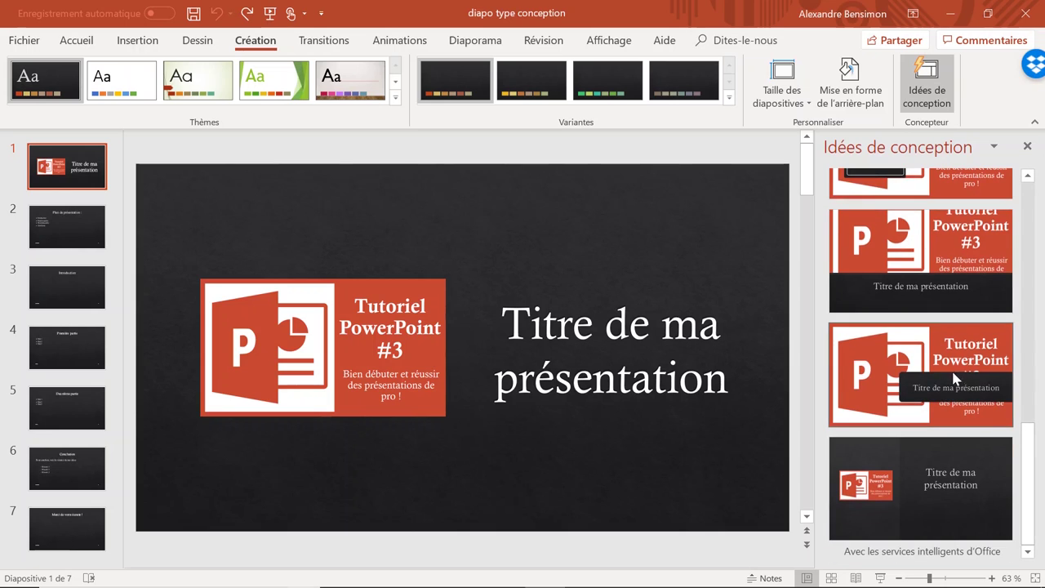
left_click(947, 353)
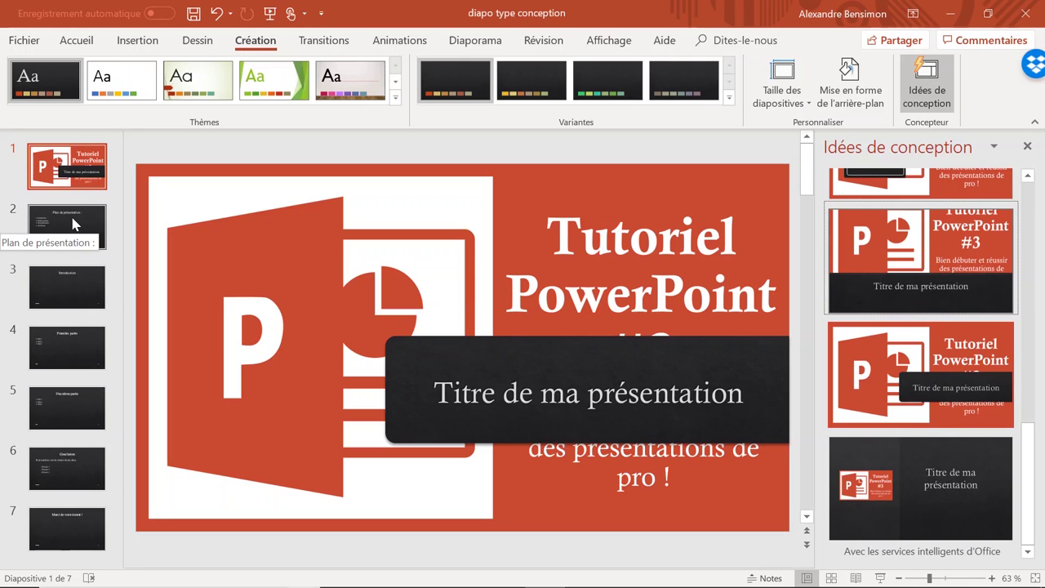
Give slide 2 the Designer layout showing the four outline items as labelled circular icons
left_click(75, 223)
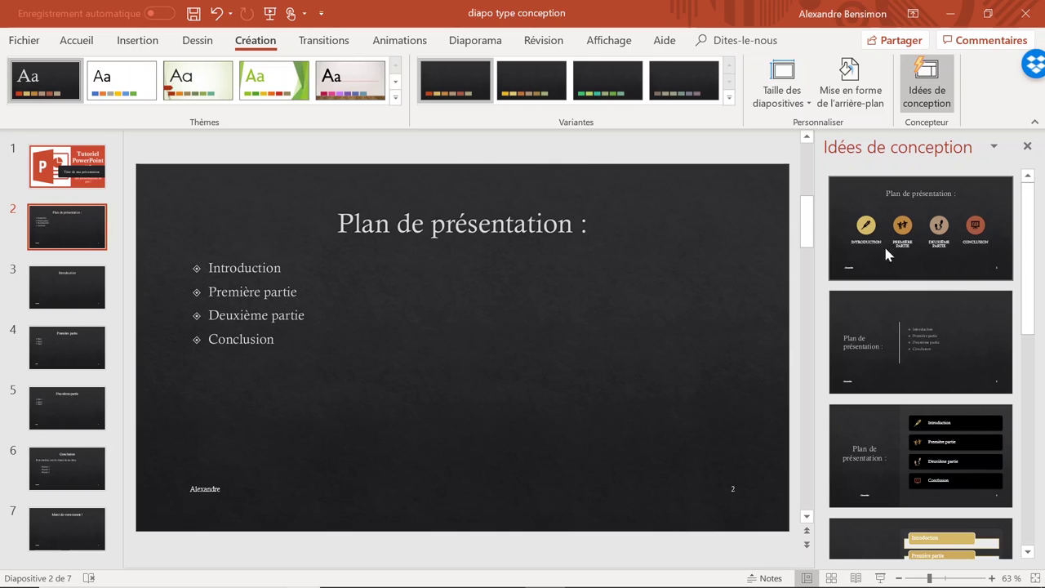
scroll(929, 255, "down", 1)
scroll(927, 261, "down", 1)
scroll(926, 269, "down", 1)
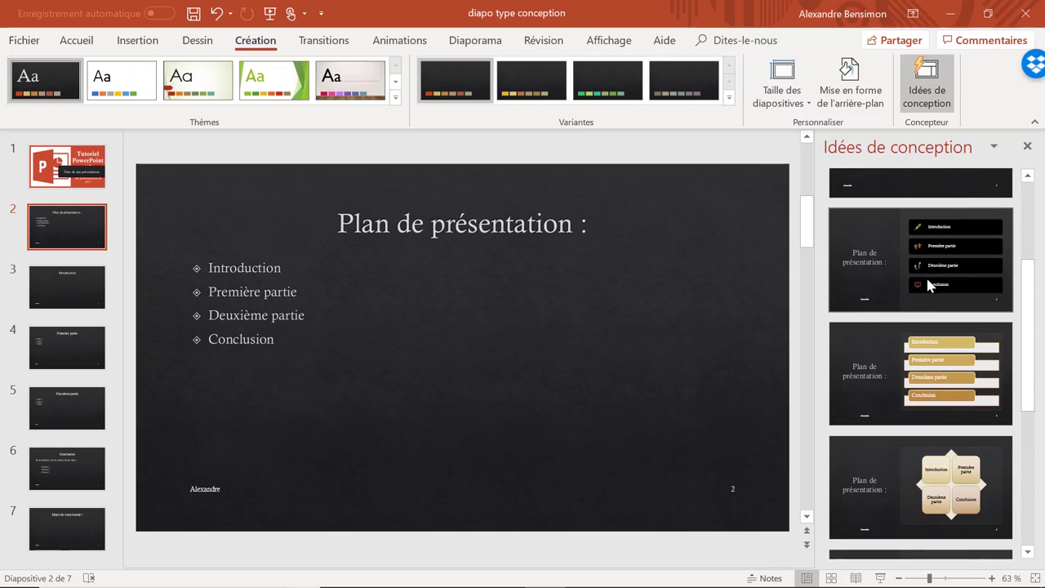
scroll(915, 264, "down", 1)
scroll(939, 343, "down", 2)
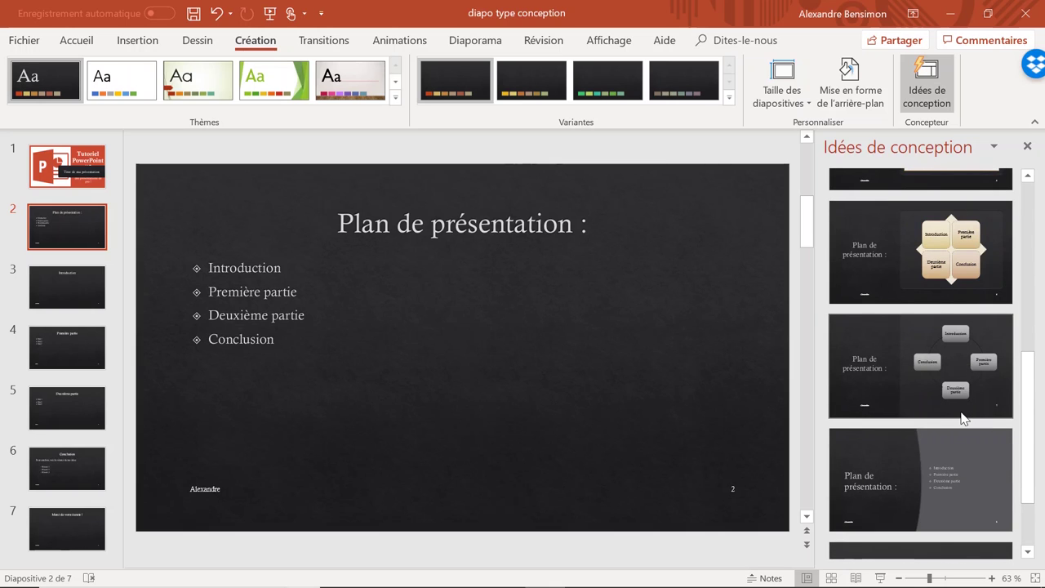
scroll(970, 396, "down", 1)
scroll(939, 343, "up", 4)
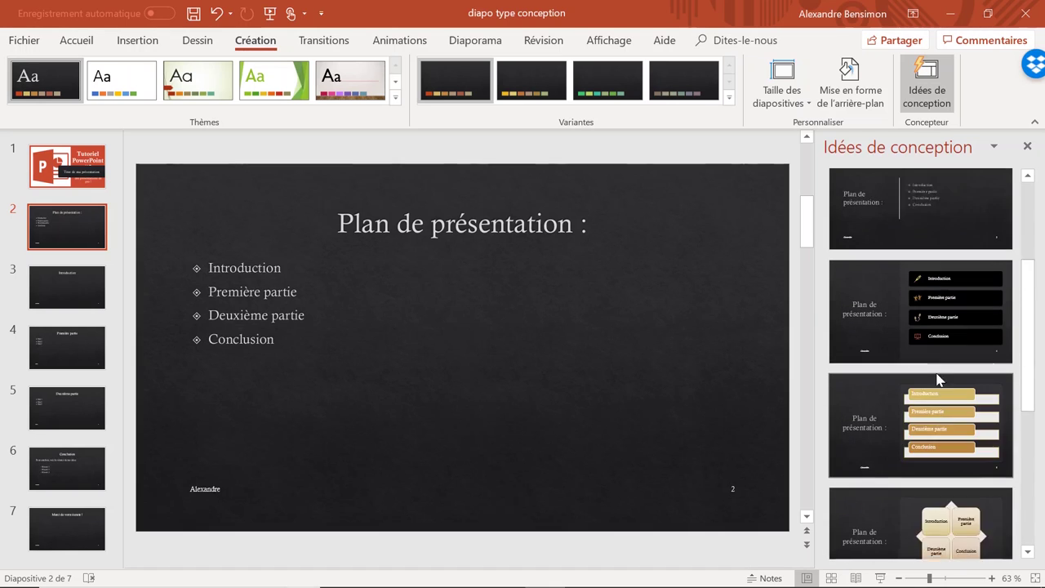
scroll(919, 341, "up", 2)
left_click(907, 243)
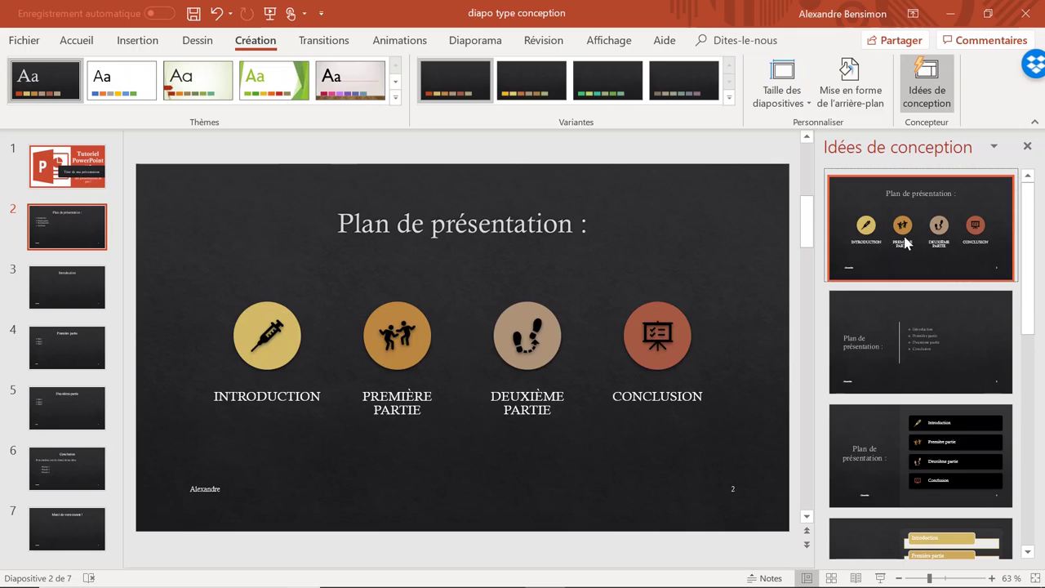
left_click(276, 341)
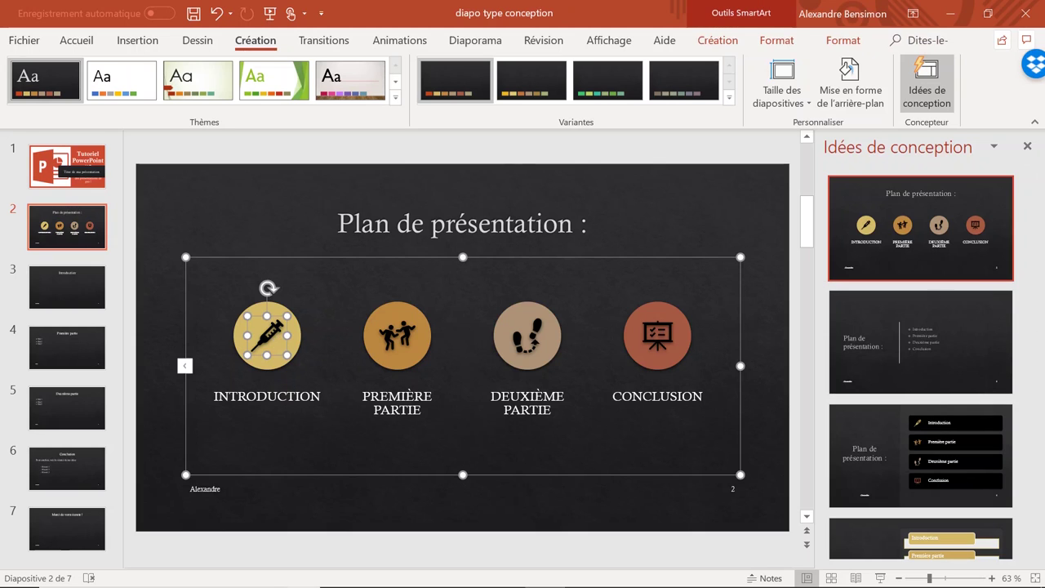
Recolour slide 2's SmartArt with the third theme colour option, turning the circles grey
left_click(722, 45)
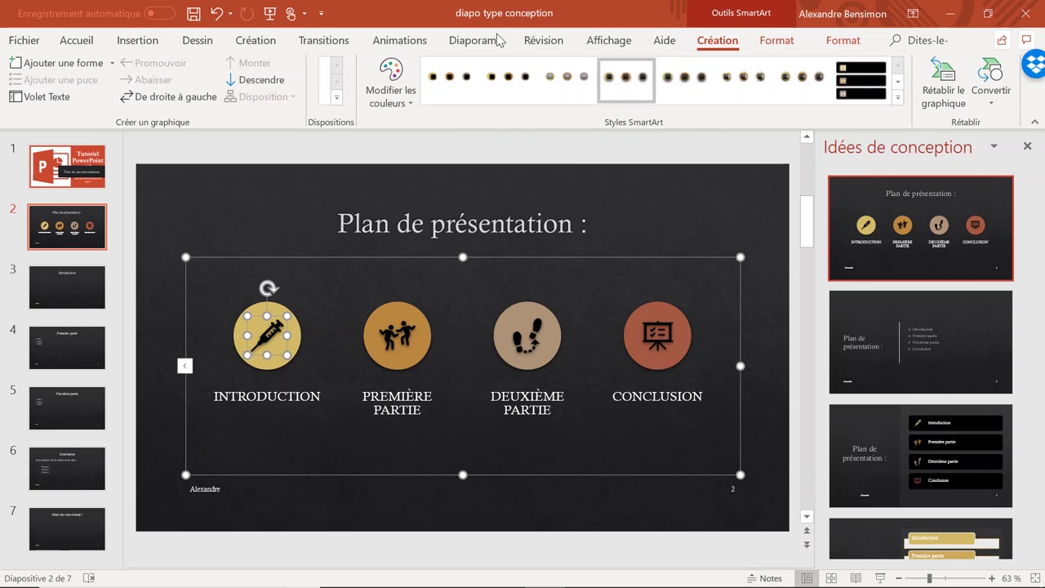
left_click(395, 90)
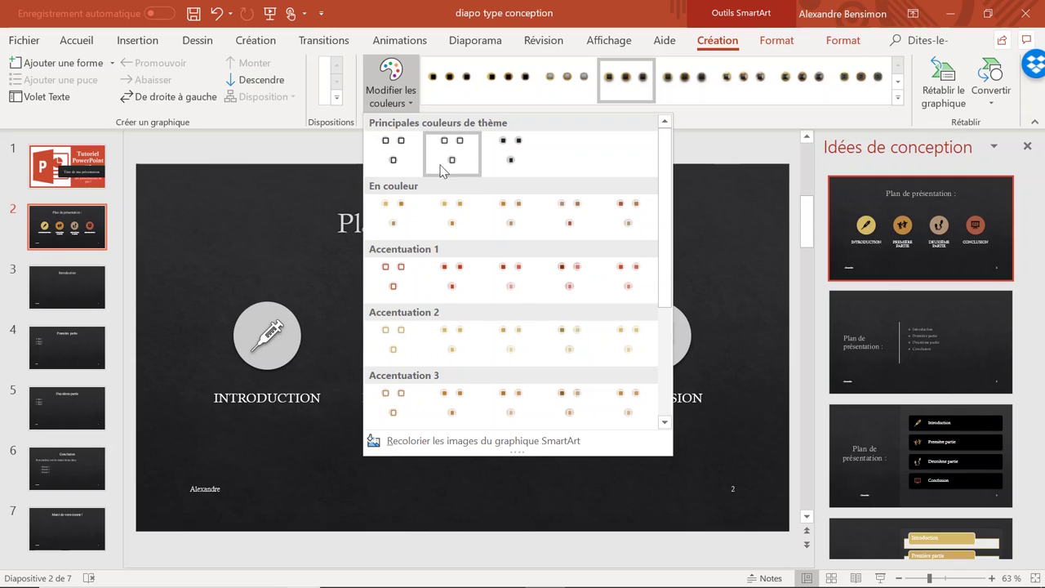
left_click(503, 157)
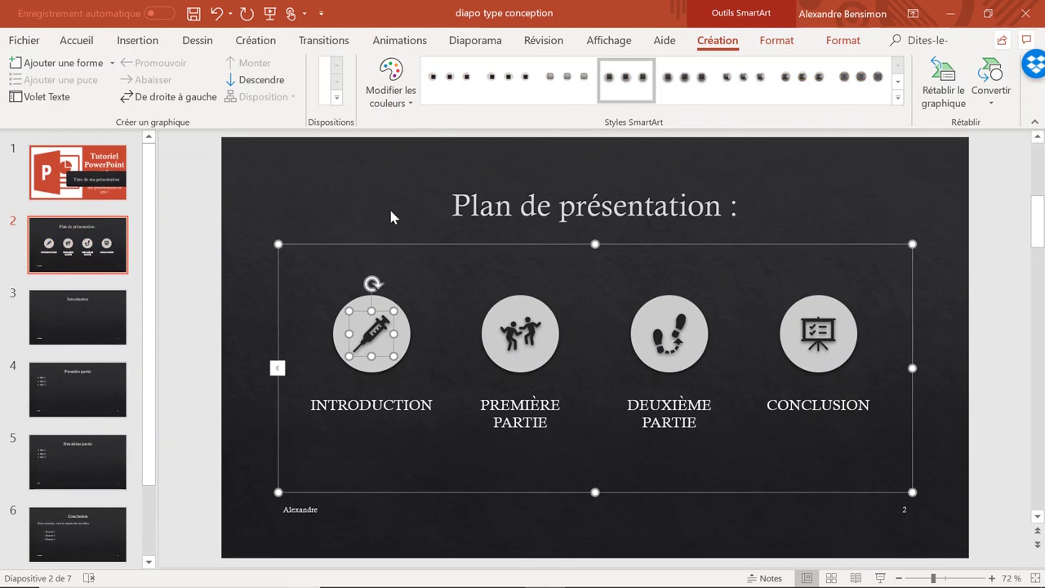
left_click(390, 216)
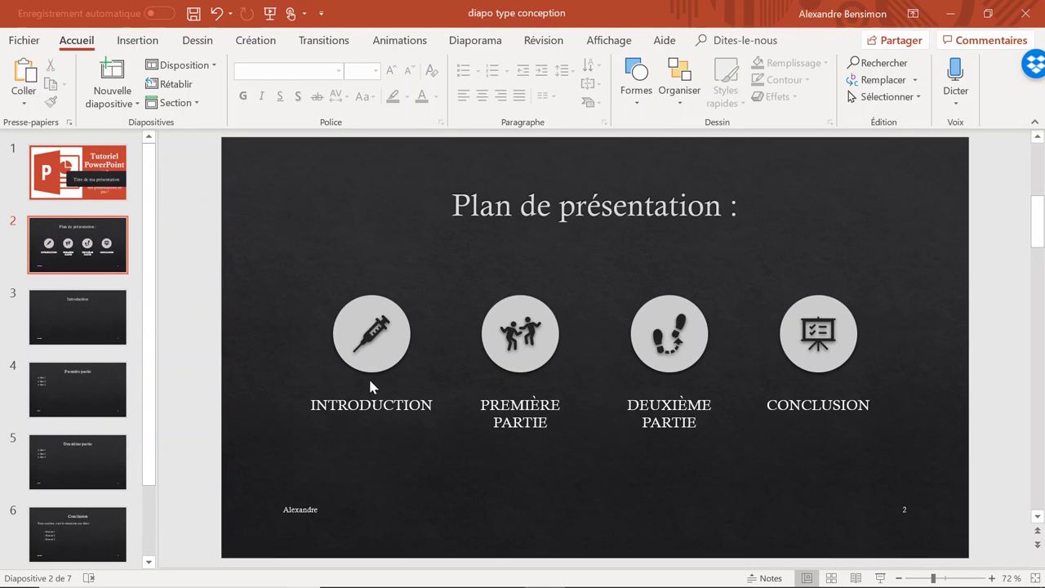
left_click(376, 331)
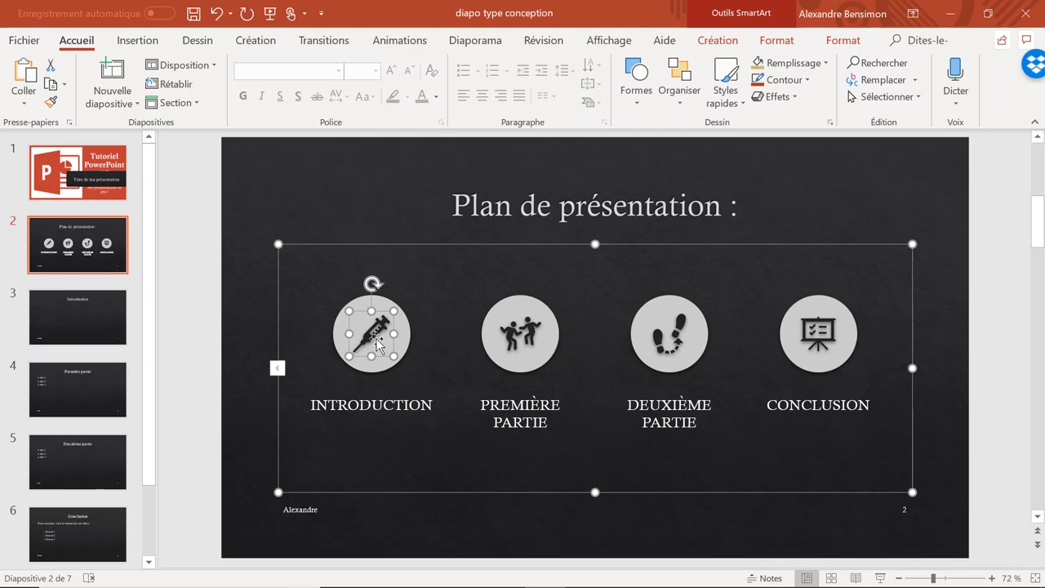
left_click(530, 327)
left_click(663, 333)
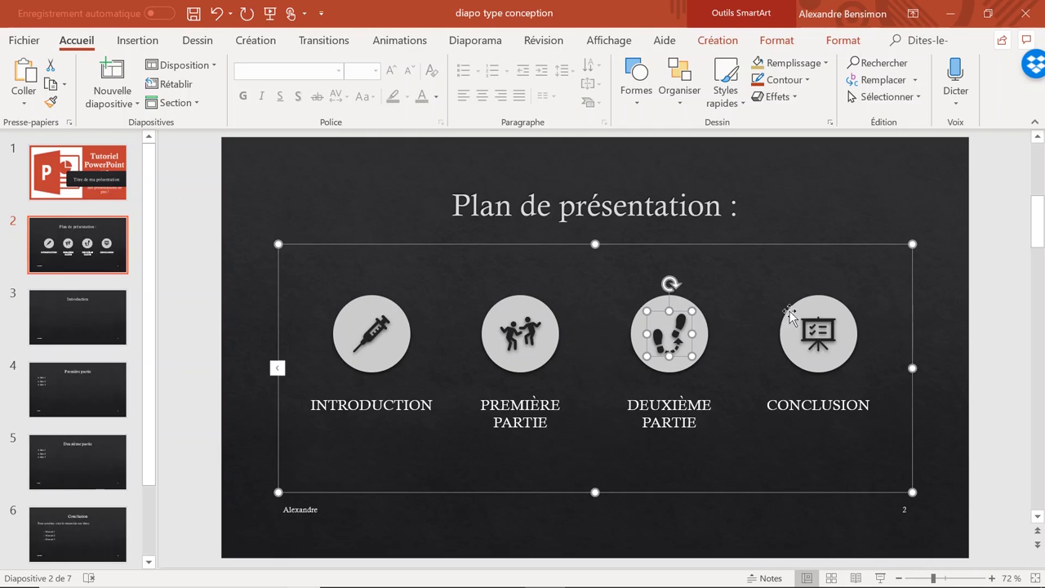
left_click(821, 339)
left_click(376, 328)
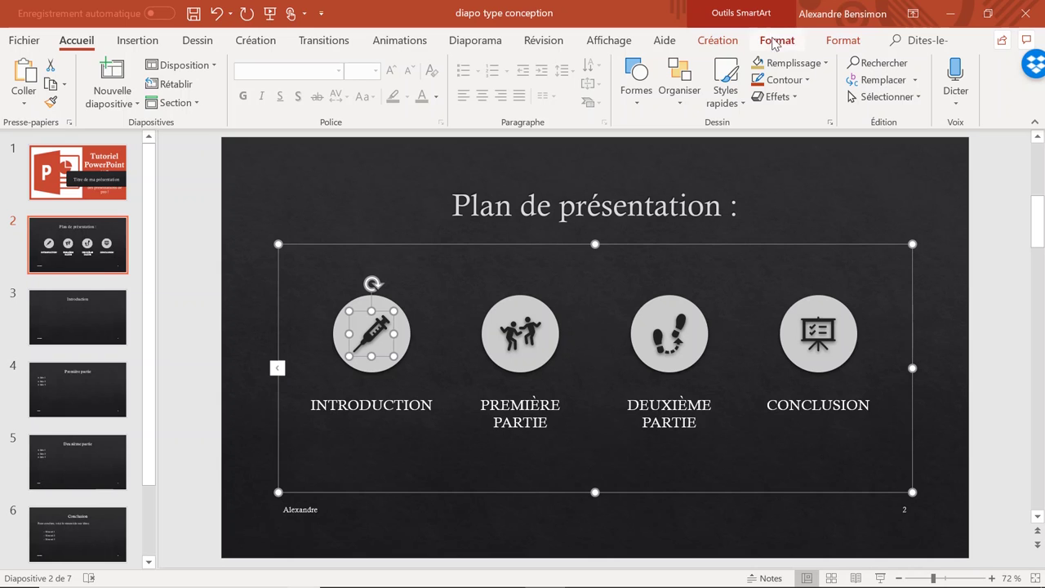
left_click(844, 41)
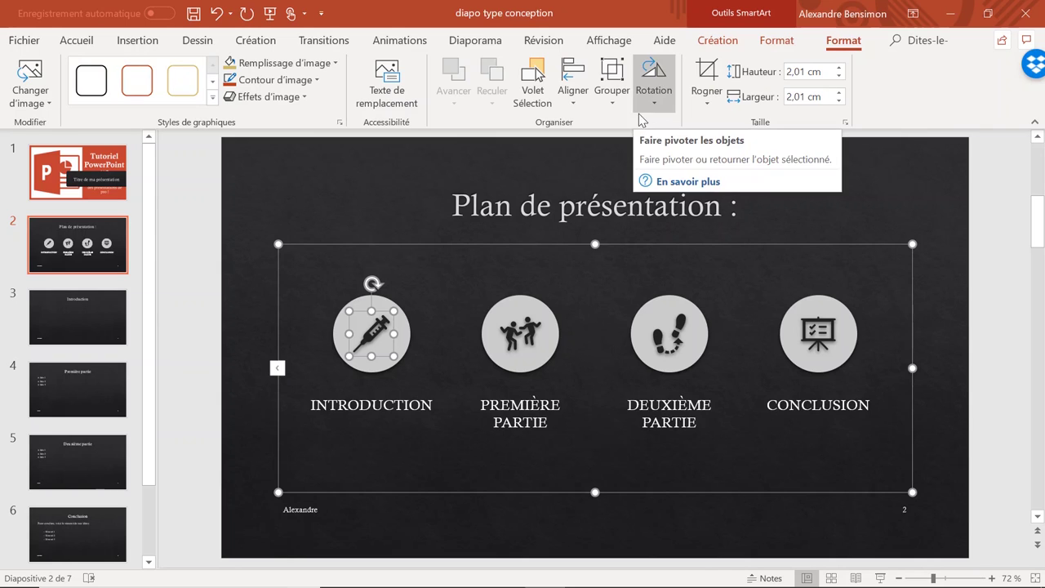
left_click(136, 83)
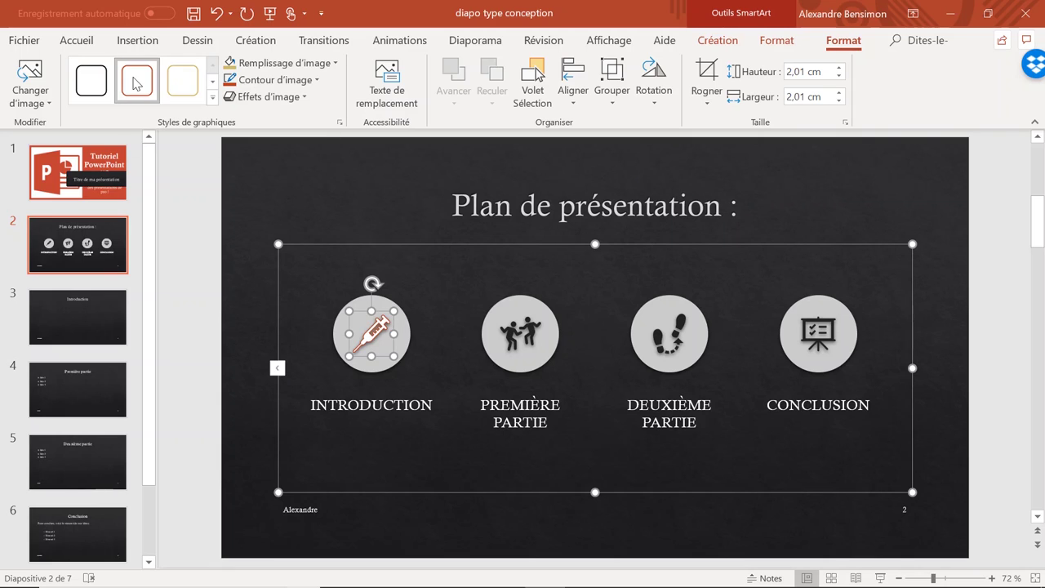
left_click(216, 13)
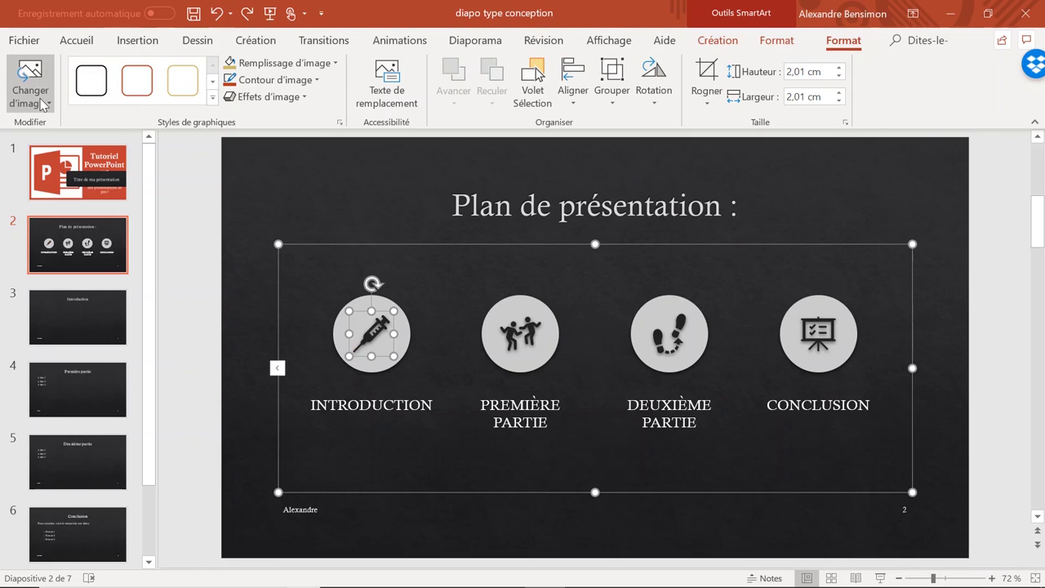
Replace the Introduction syringe icon with a thought-bubble icon from the icon library
left_click(43, 103)
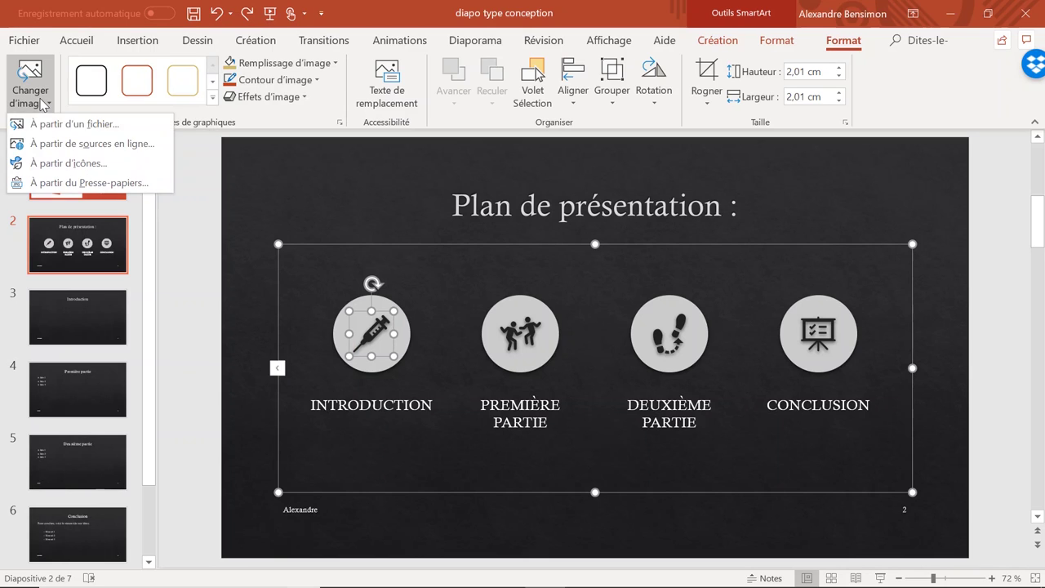
left_click(70, 164)
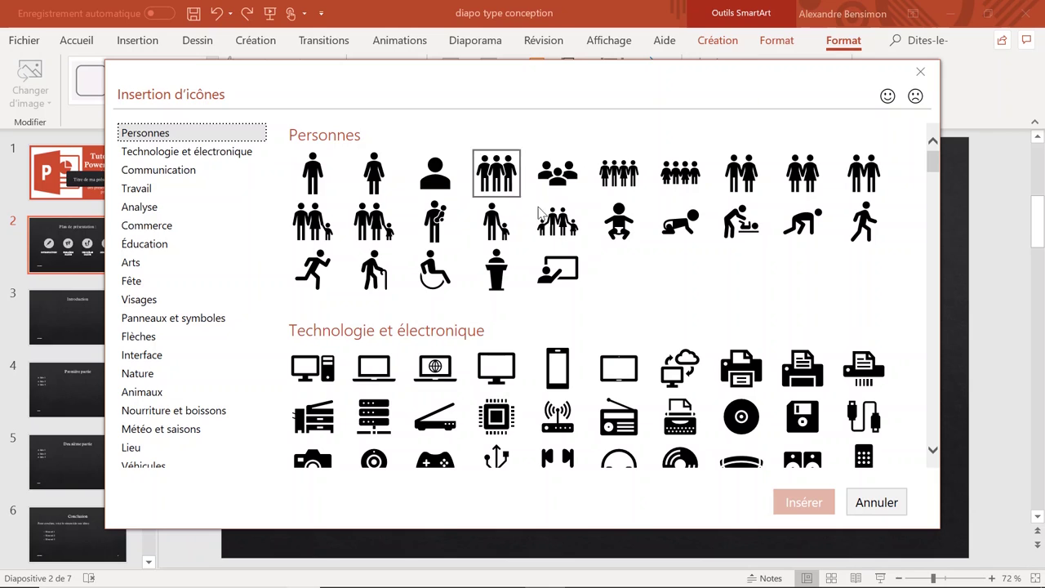
scroll(613, 289, "down", 1)
scroll(645, 282, "down", 8)
scroll(645, 282, "down", 5)
scroll(641, 283, "down", 3)
scroll(642, 286, "down", 2)
scroll(642, 285, "up", 3)
scroll(571, 286, "up", 2)
scroll(506, 302, "up", 3)
scroll(441, 306, "up", 1)
scroll(433, 281, "up", 1)
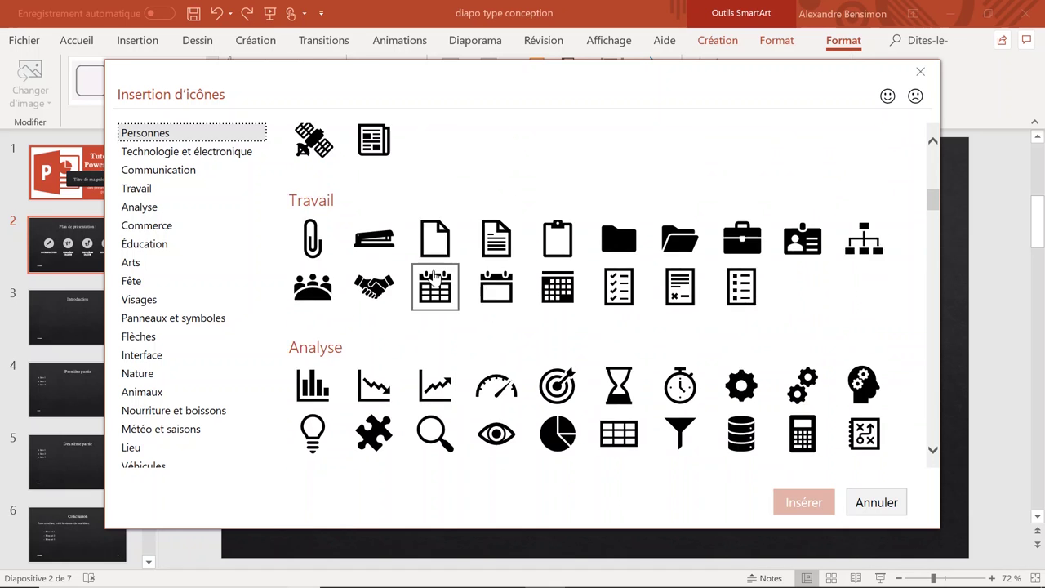
scroll(457, 261, "up", 1)
left_click(435, 147)
left_click(818, 506)
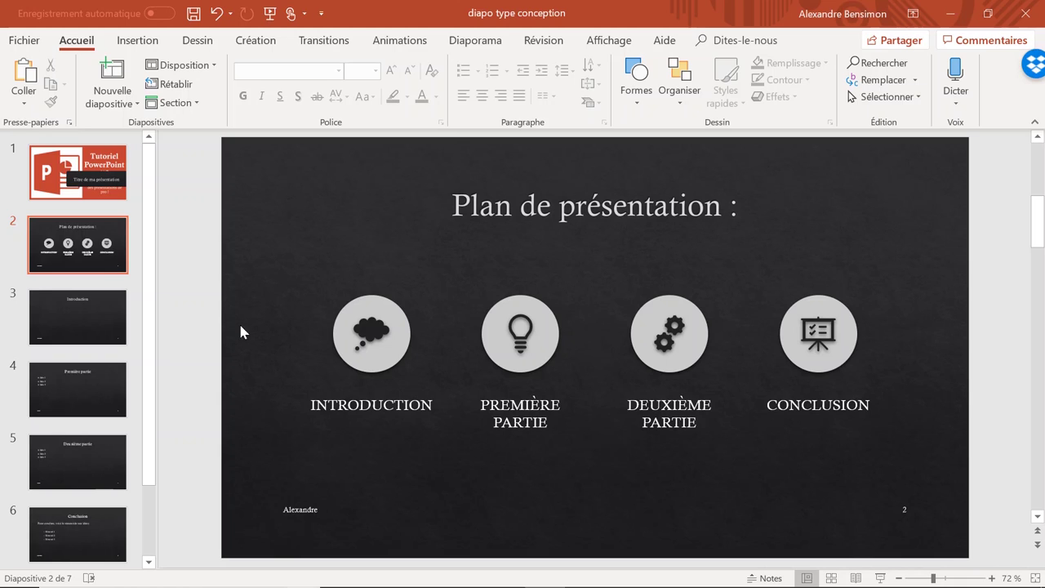
Delete the Introduction title placeholder from slide 3
left_click(57, 302)
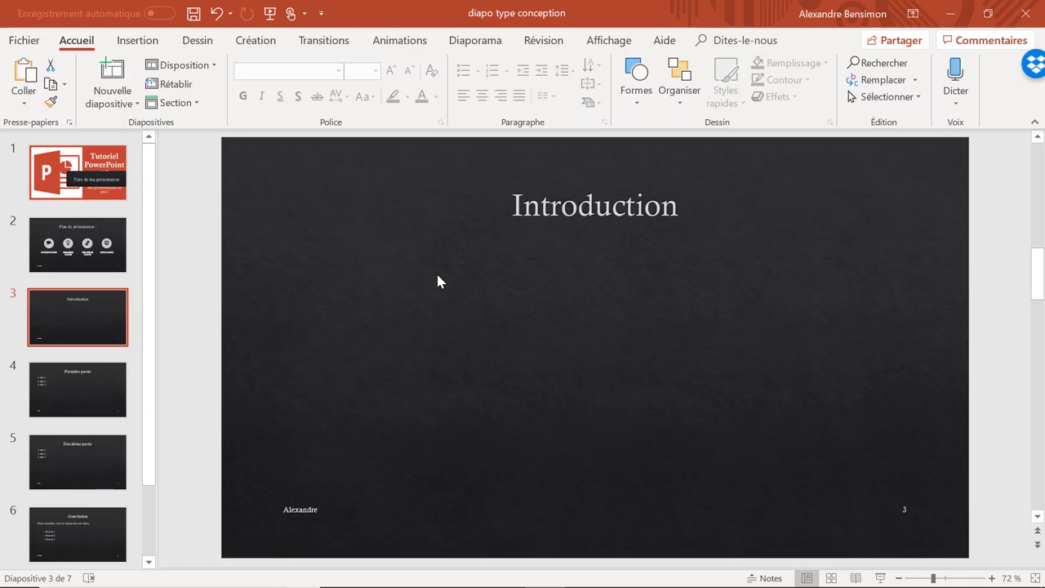
left_click(549, 206)
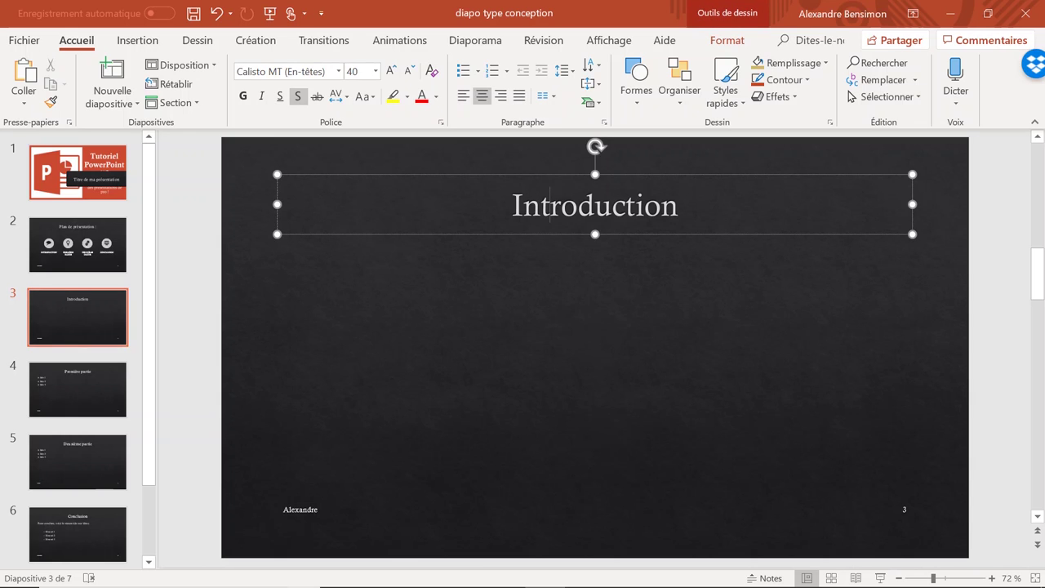
left_click(569, 174)
key("Delete")
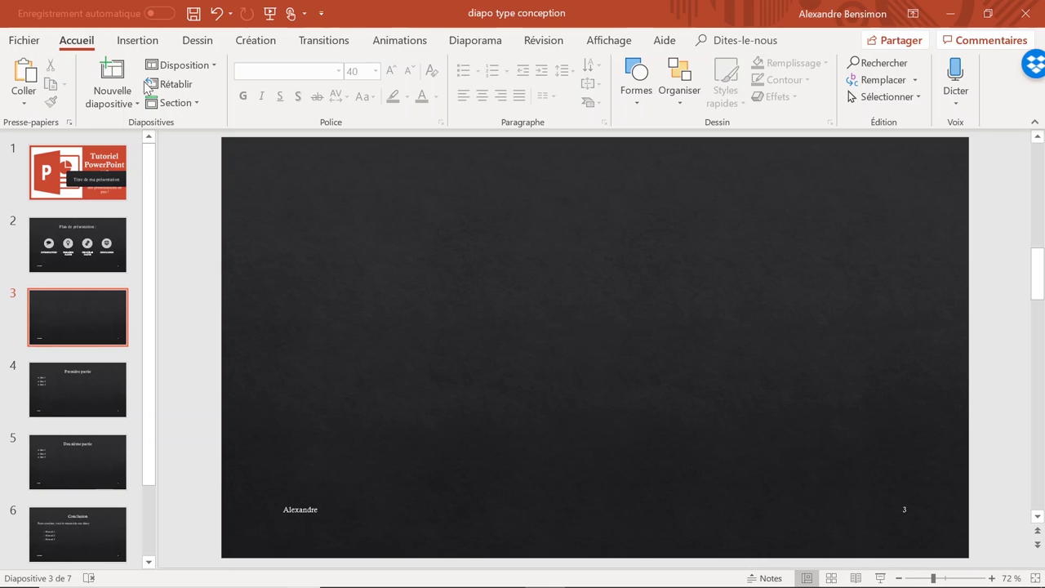
Insert the paper-introduction typewriter picture onto slide 3
left_click(143, 45)
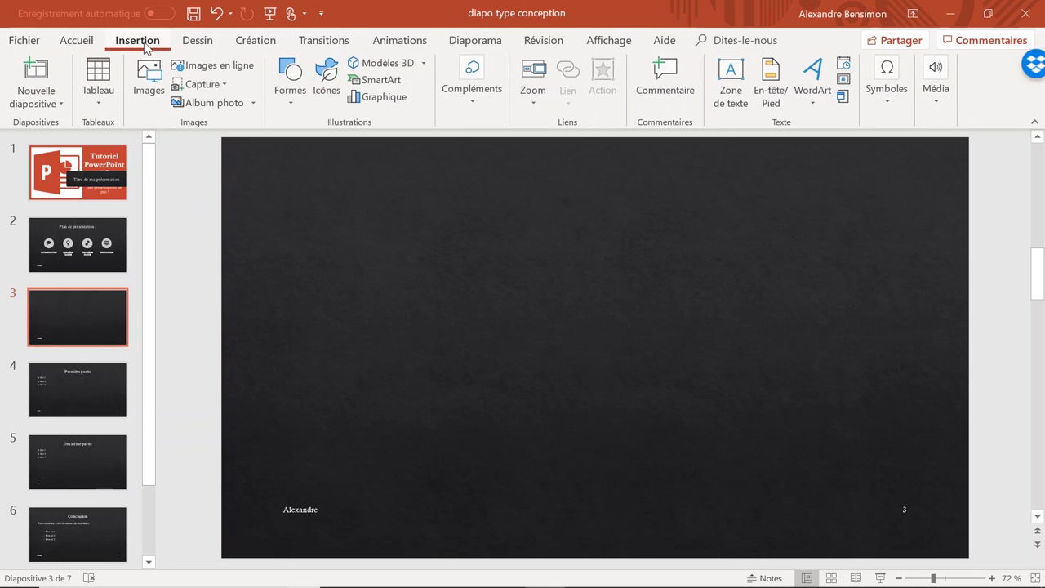
left_click(149, 90)
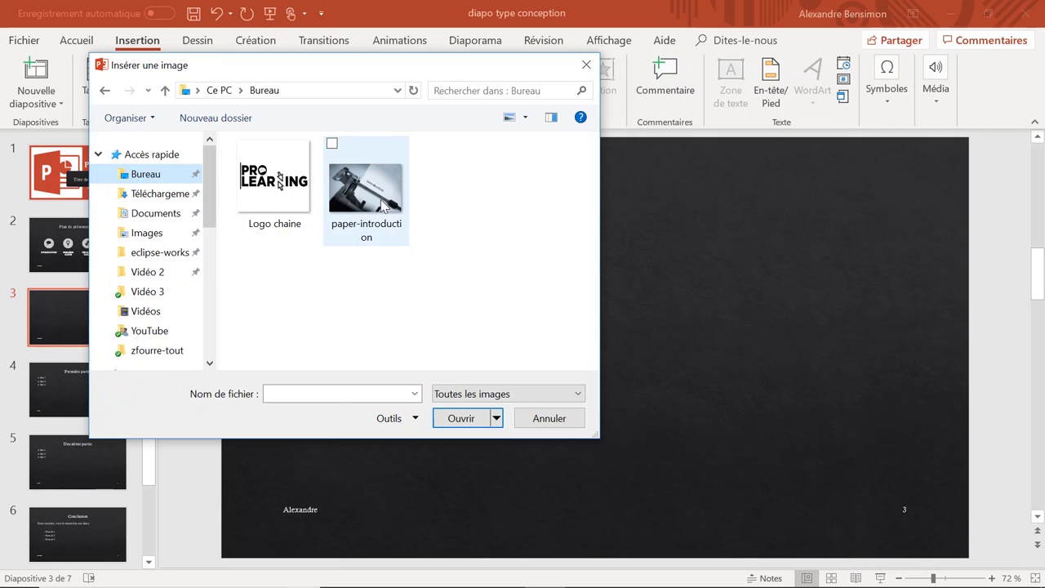
double_click(383, 204)
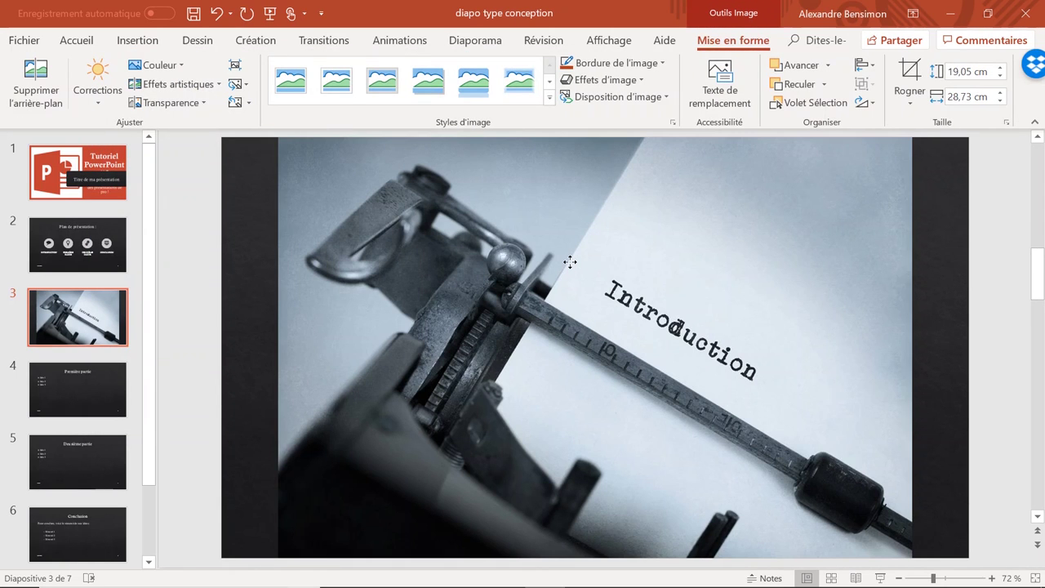
Stretch the typewriter photo across slide 3 and apply the full-bleed photo design idea
left_click_drag(570, 262, 512, 262)
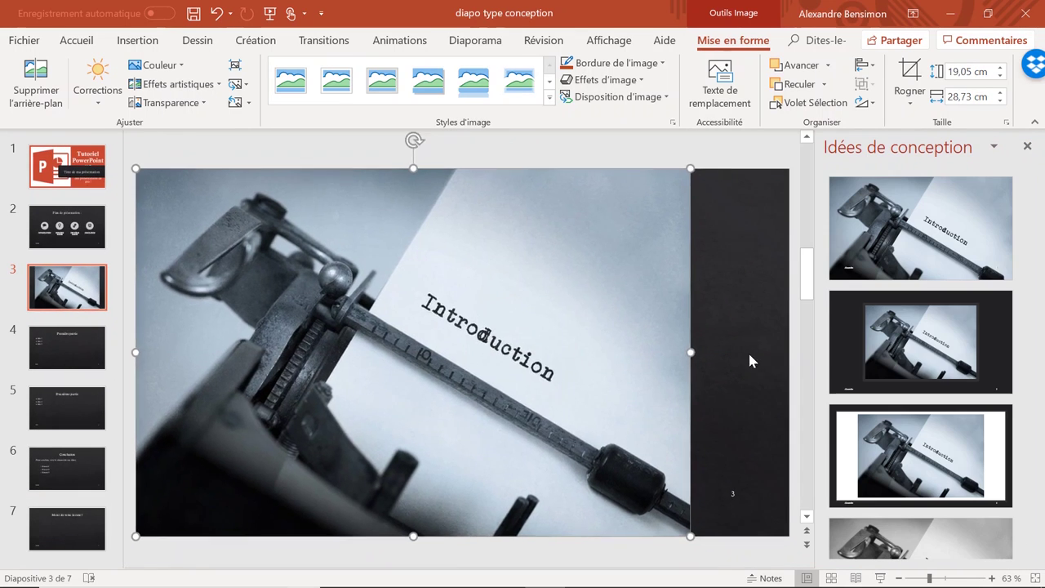
left_click_drag(690, 352, 789, 360)
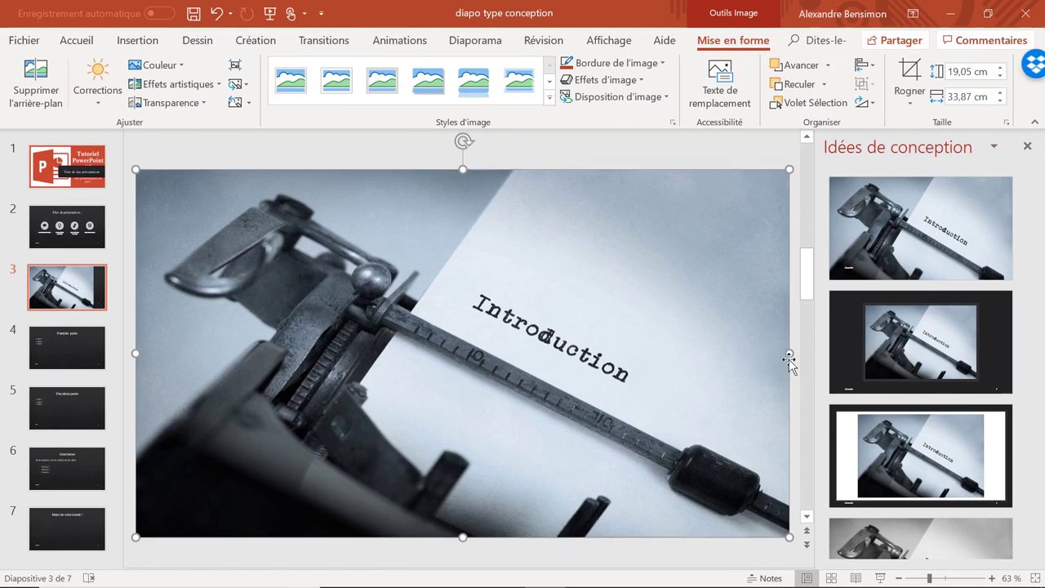
scroll(923, 294, "down", 5)
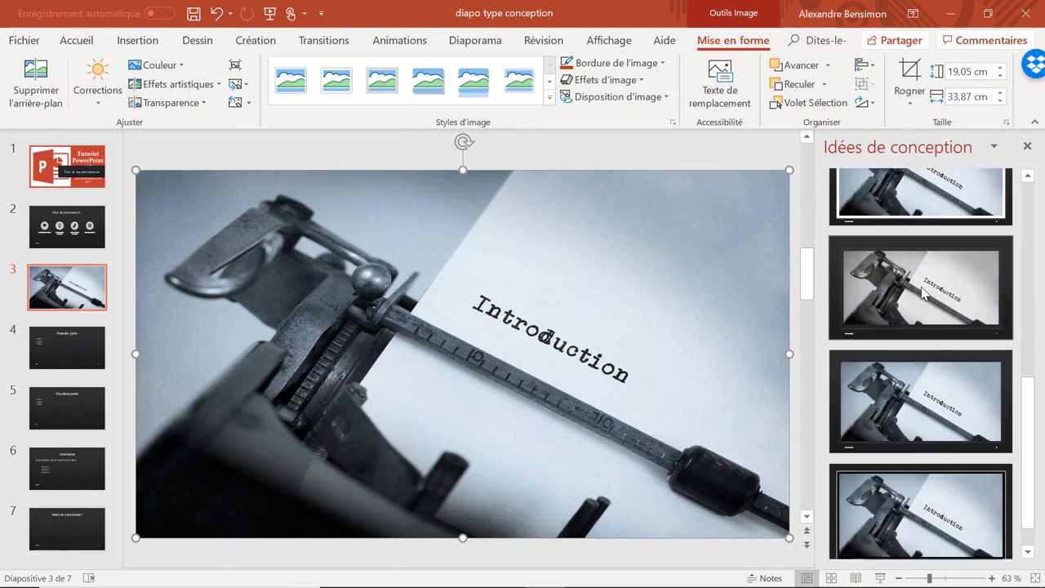
left_click(898, 300)
left_click(934, 364)
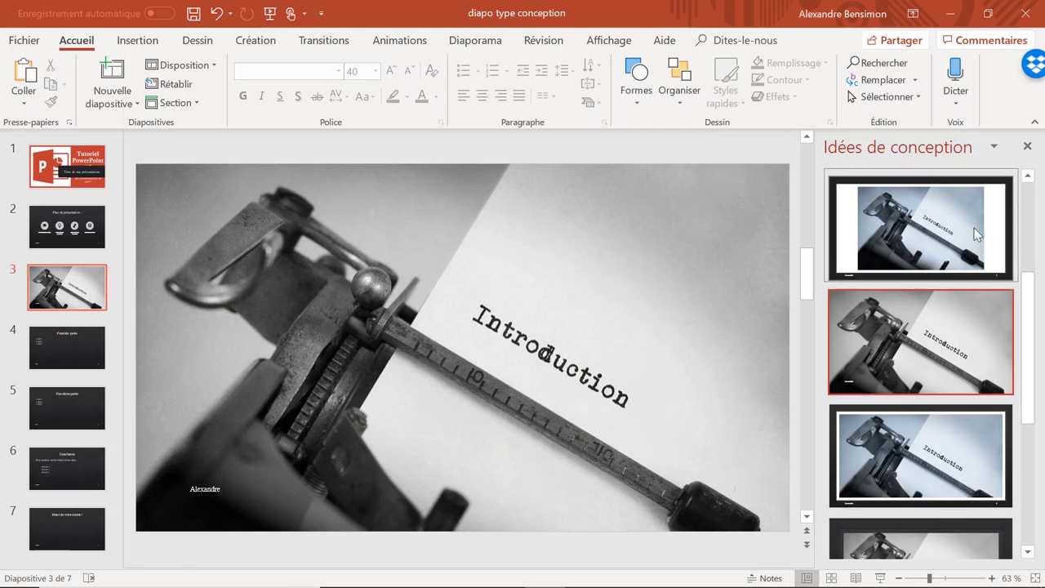
left_click(57, 357)
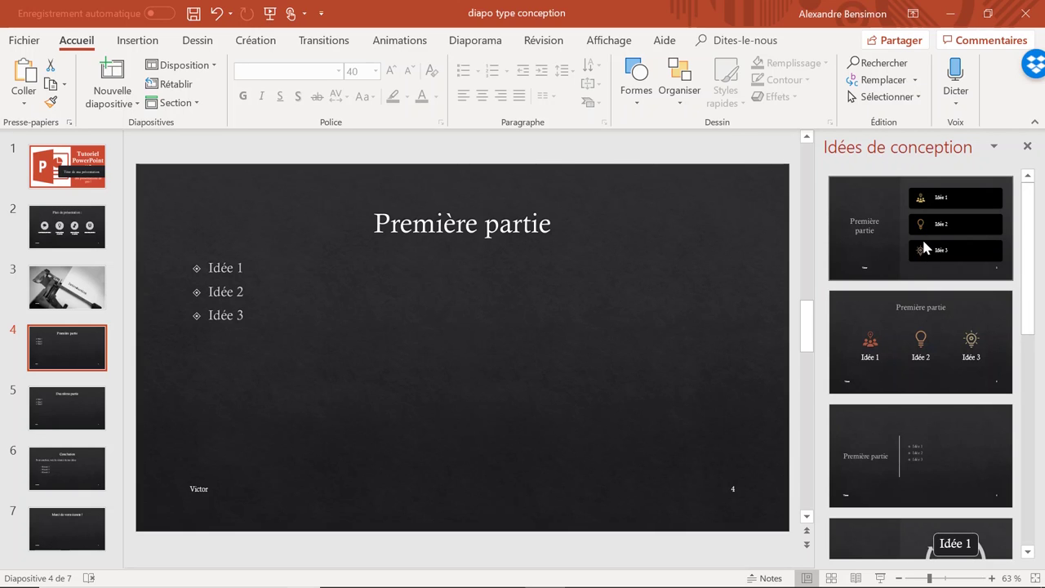
Apply the first design idea to slide 4, with Idée 1–3 in dark icon boxes
left_click(943, 241)
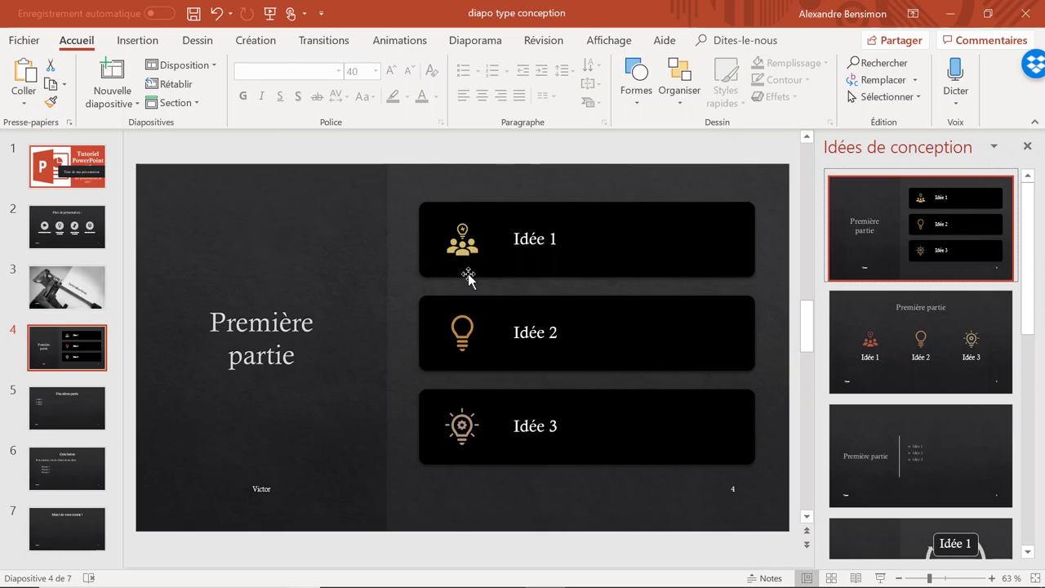
left_click(462, 256)
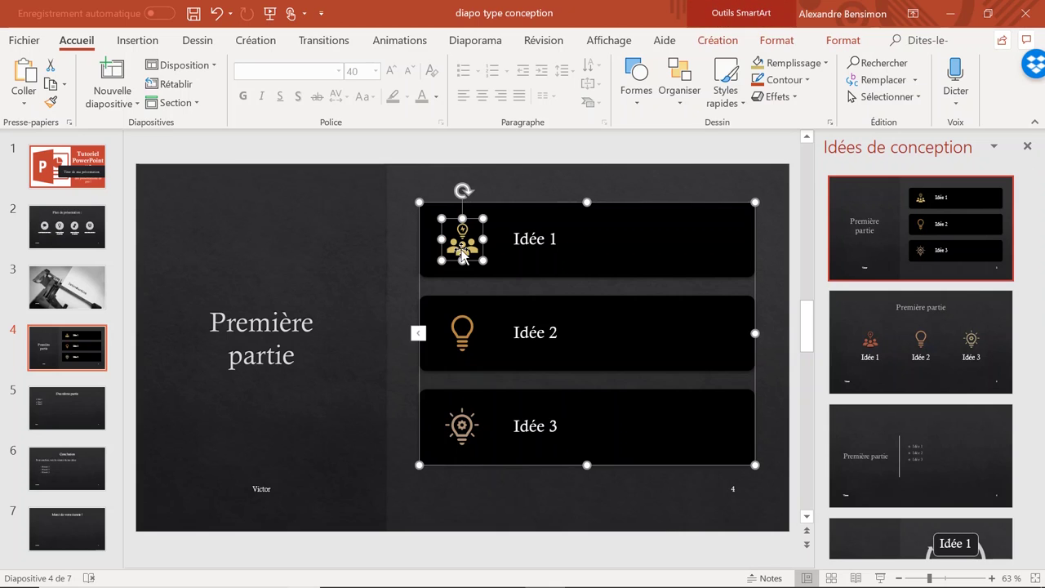
Turn the Idée 1, 2 and 3 icons on slide 4 from gold to white
left_click(835, 45)
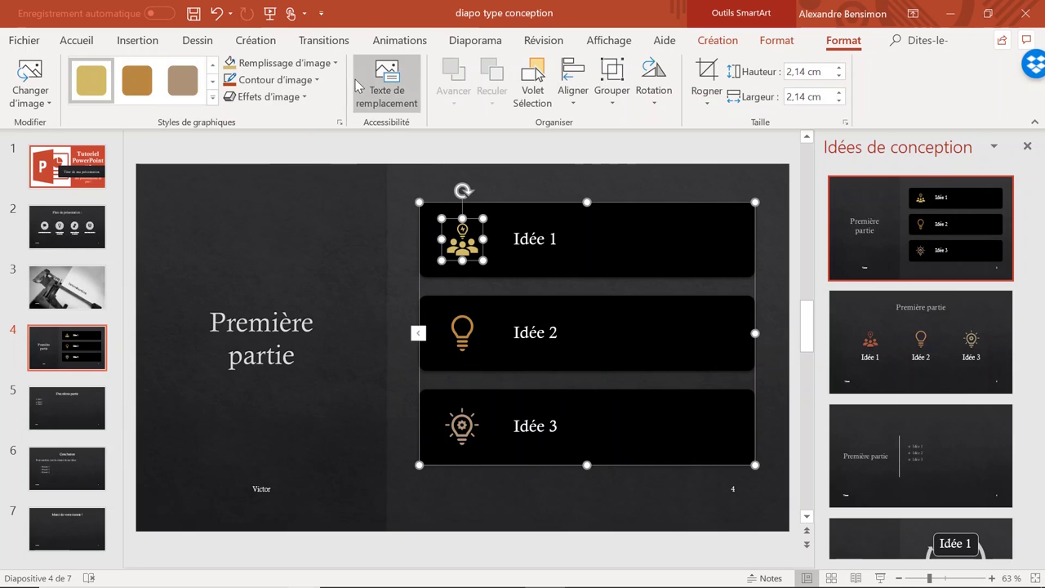
left_click(213, 98)
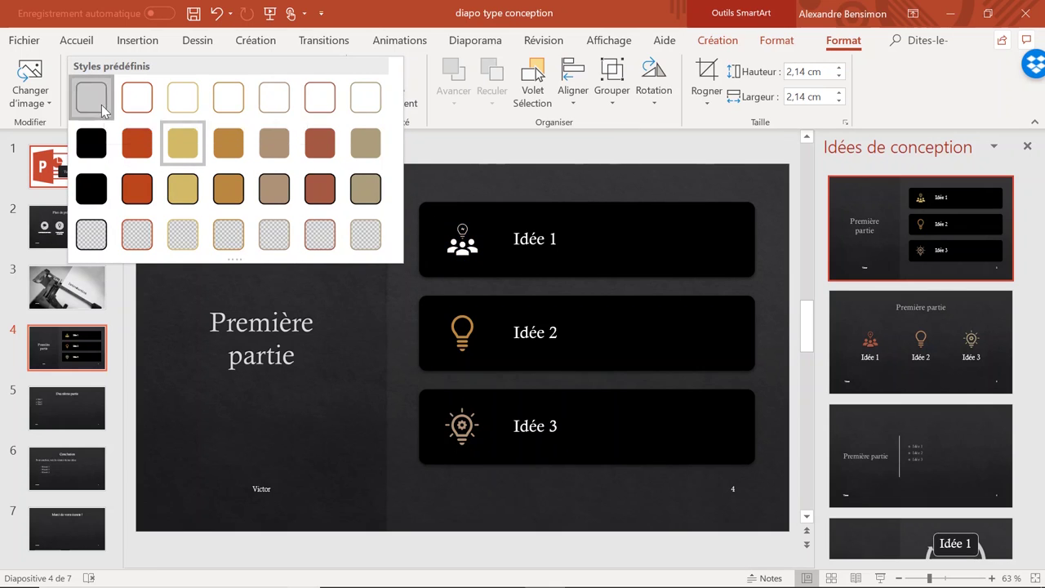
key("Escape")
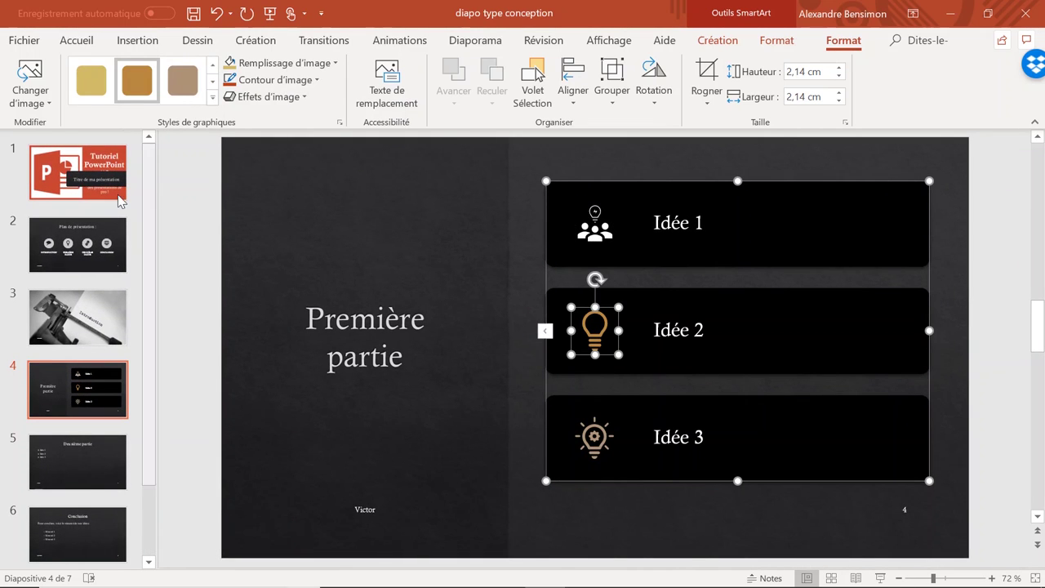
key("ctrl+z")
key("ctrl+z")
left_click(480, 260)
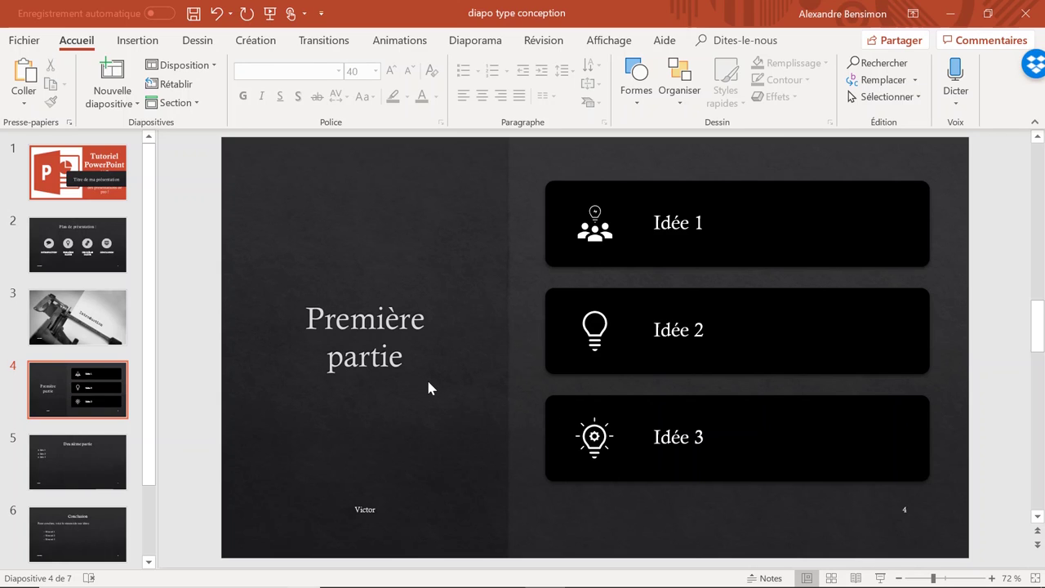
Go to slide 5 and bring up the SmartArt graphic chooser
left_click(94, 469)
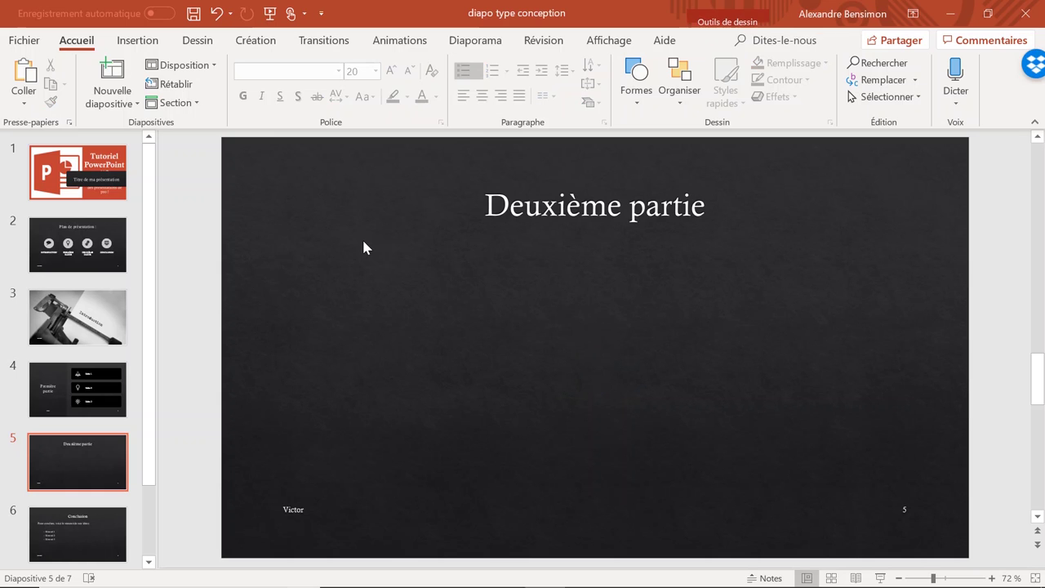
left_click(139, 40)
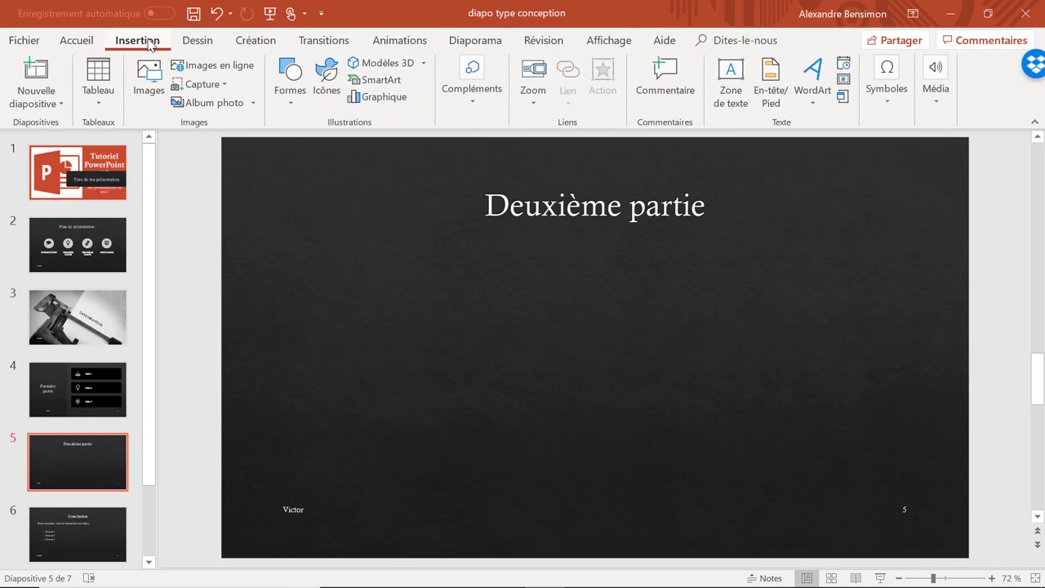
left_click(359, 81)
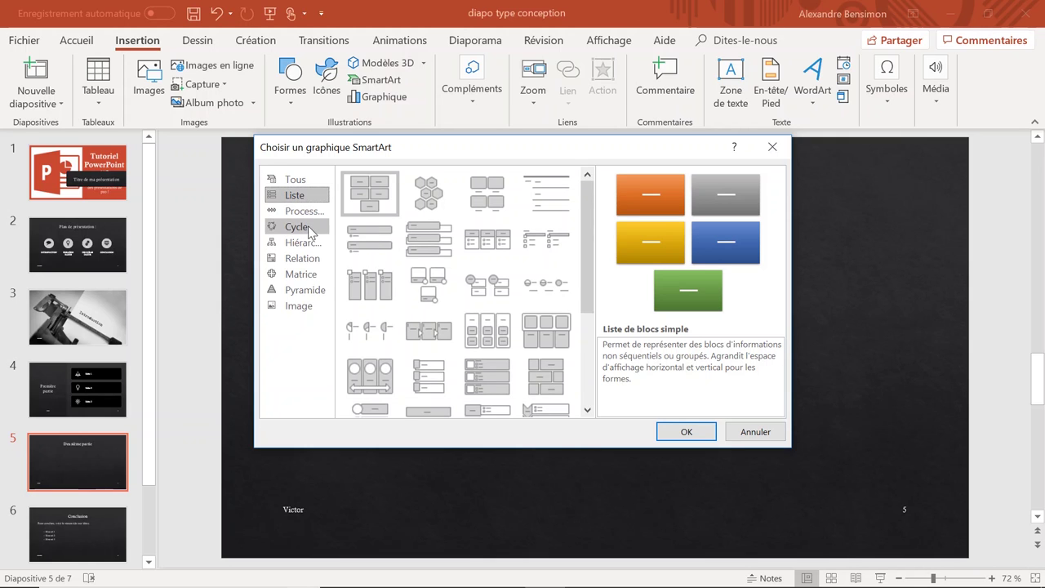
Look through the Cycle, Matrix, Pyramid and Hierarchy categories, then pick the List layout Bandes d'images
left_click(310, 228)
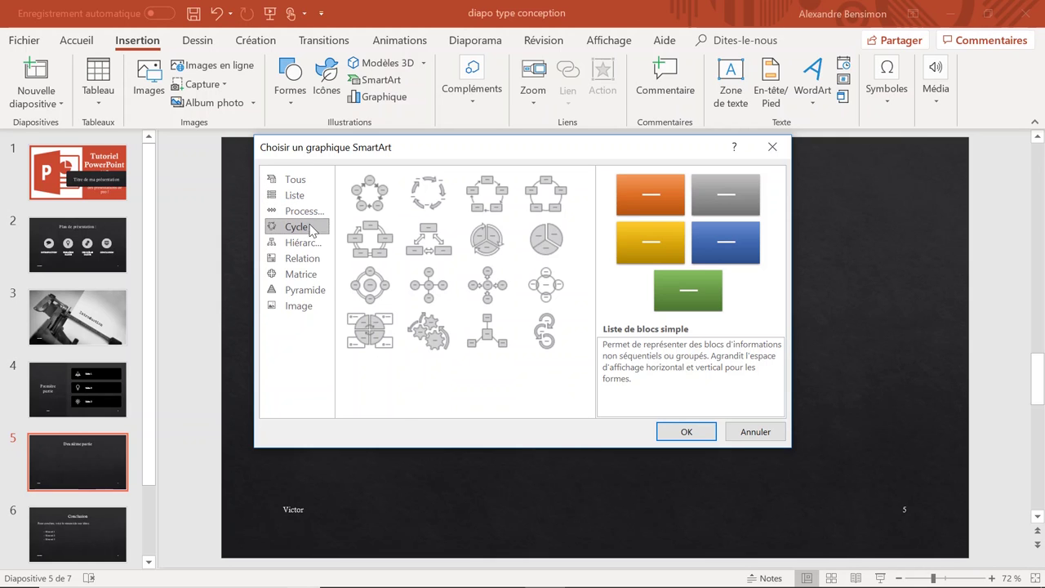
left_click(299, 275)
left_click(296, 292)
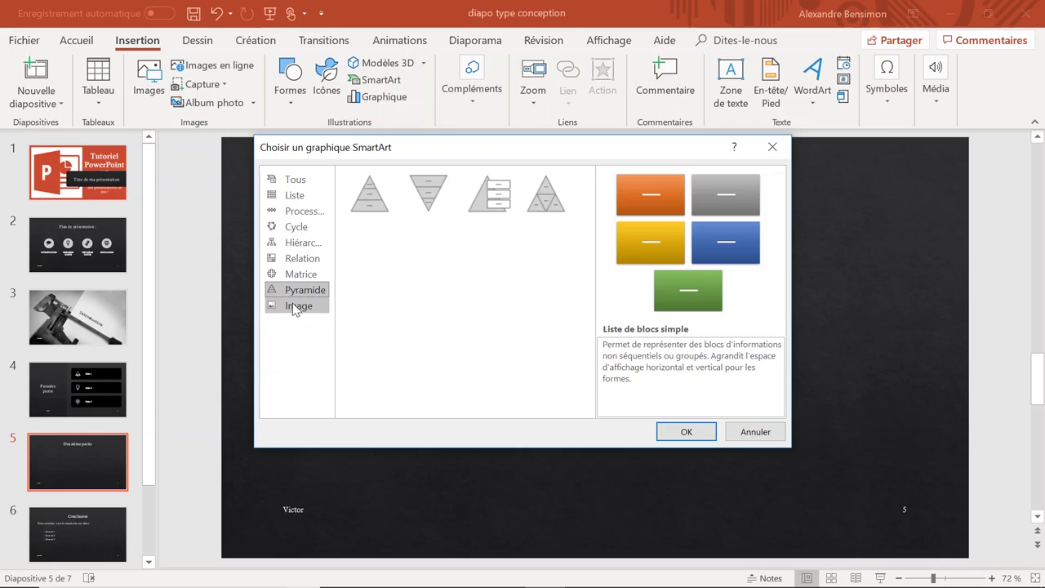
left_click(300, 241)
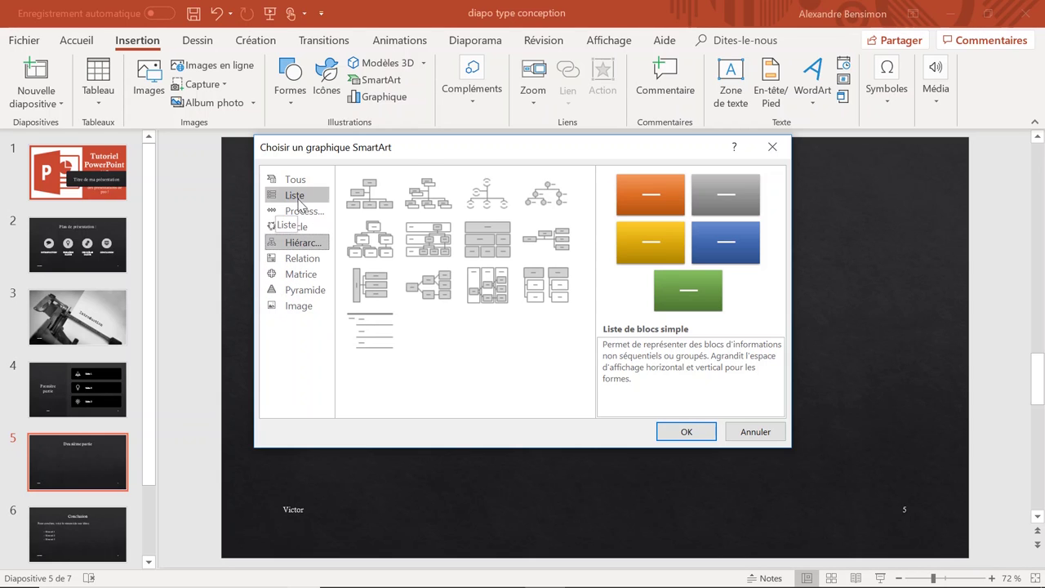
left_click(298, 200)
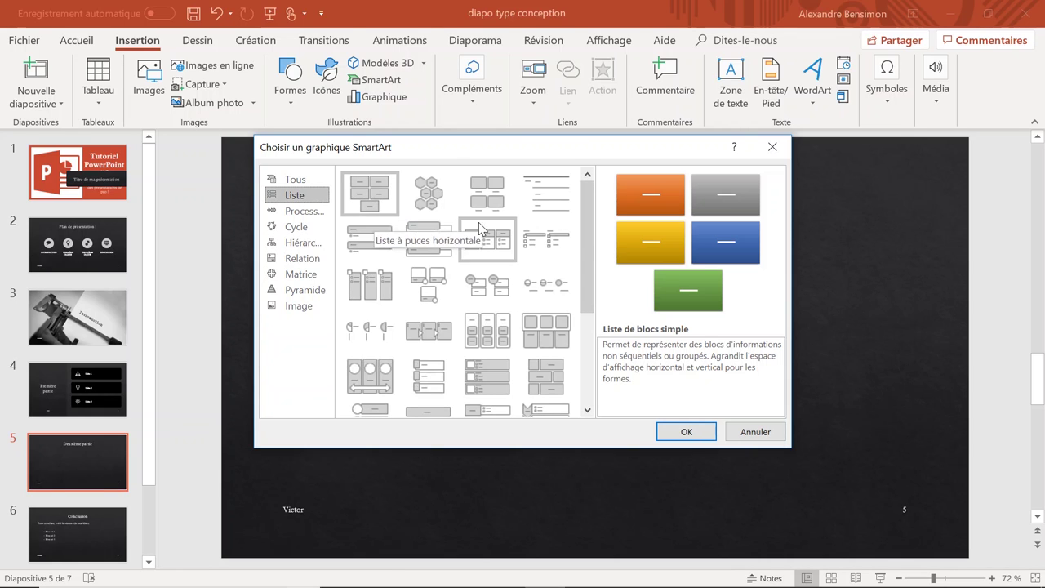
scroll(472, 235, "down", 3)
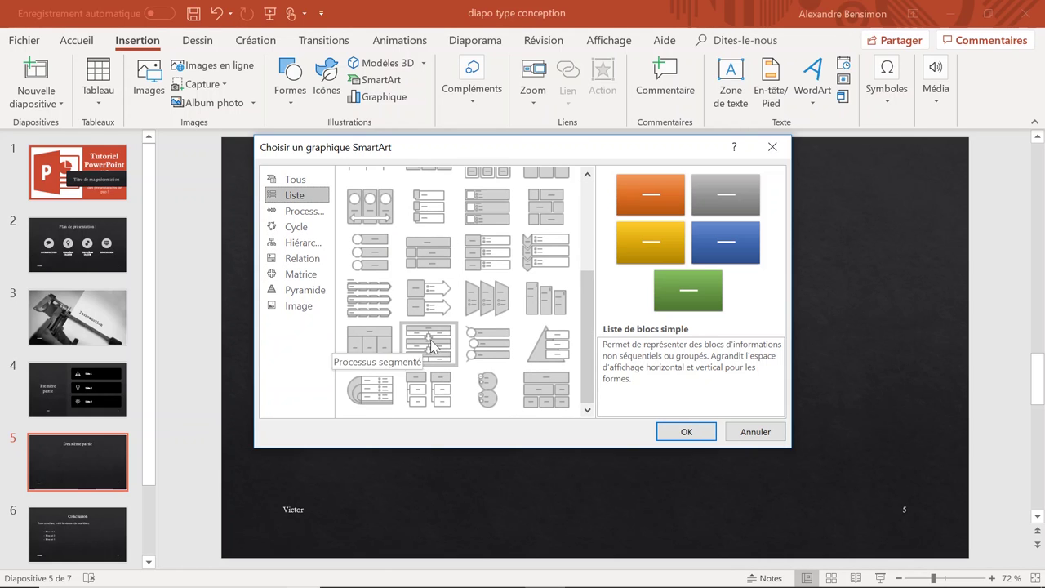
left_click(422, 217)
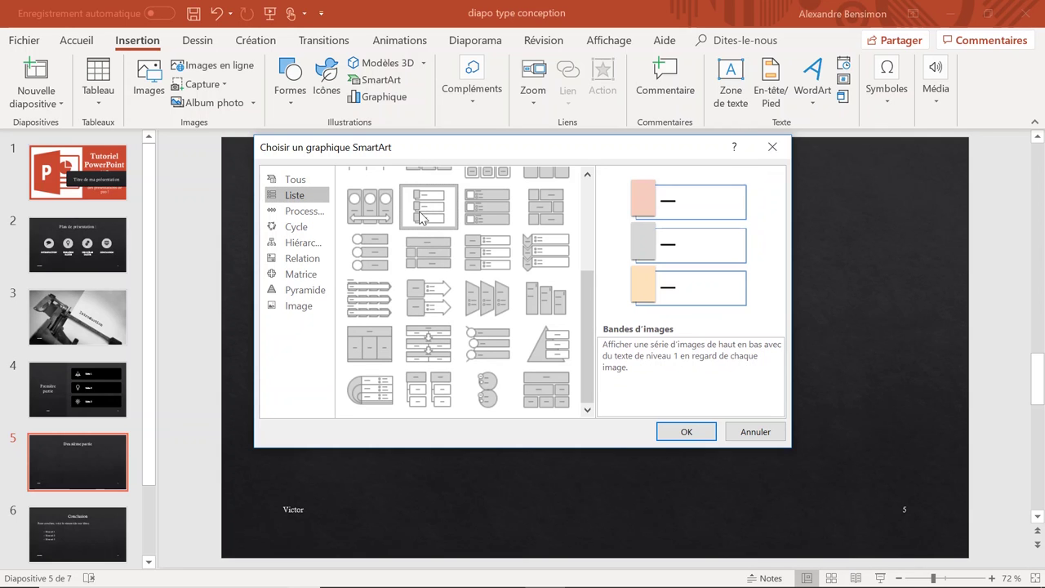
Insert the Bandes d'images SmartArt and label its three shapes Idée 1, Idée 2 and Idée 3
left_click(687, 433)
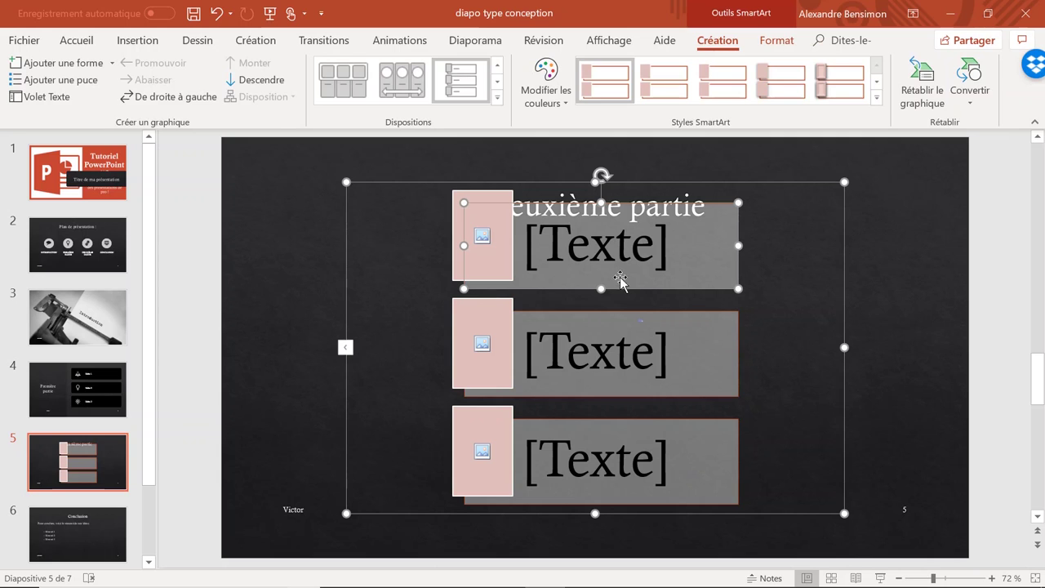
left_click(614, 259)
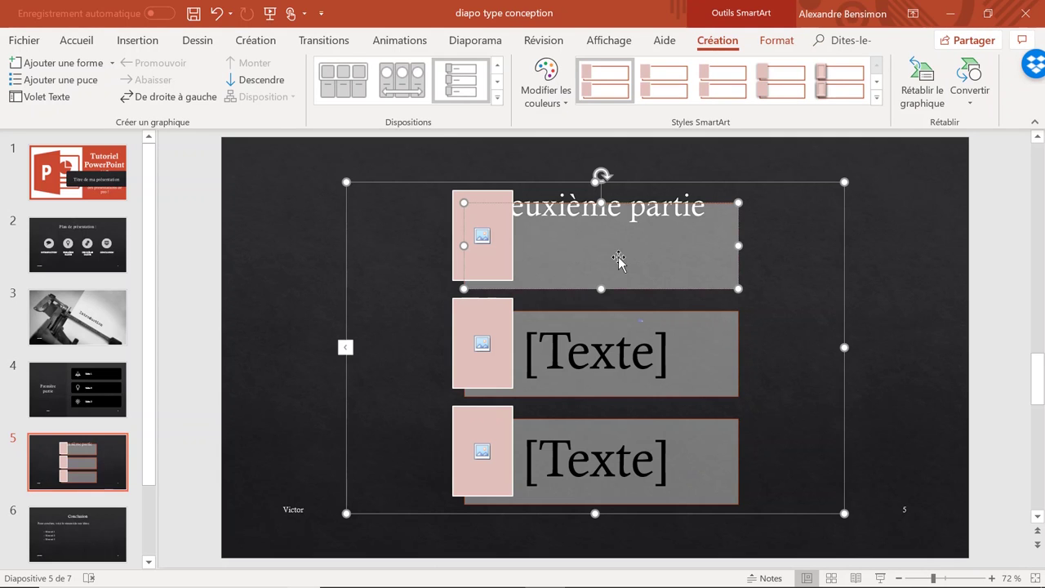
type("Idée 1 Idée 2 Idée 3")
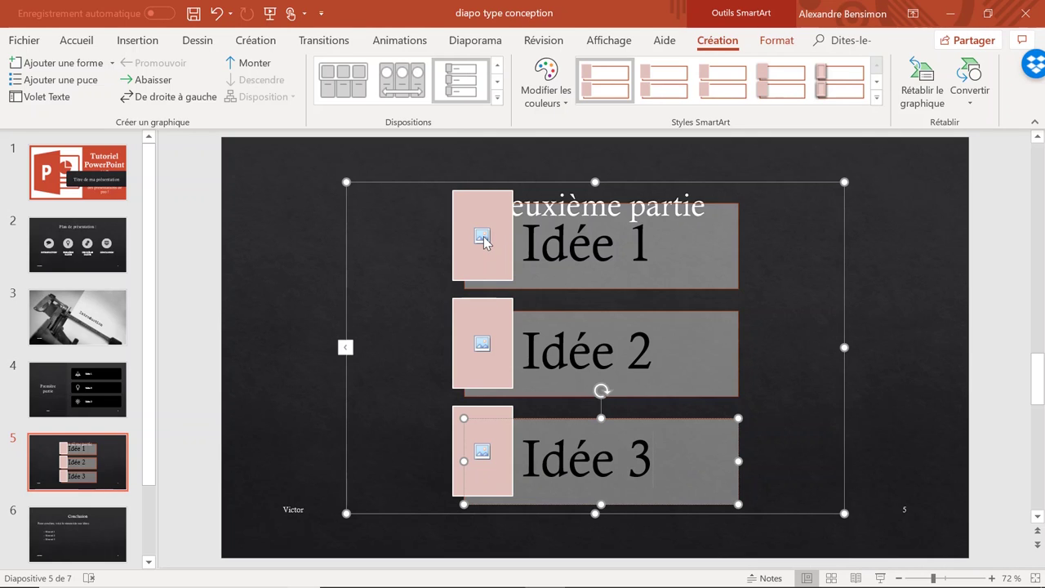
Add speech-bubble, chat and paper-plane icons to the strips, then resize the SmartArt wider and shorter below the title
left_click(482, 238)
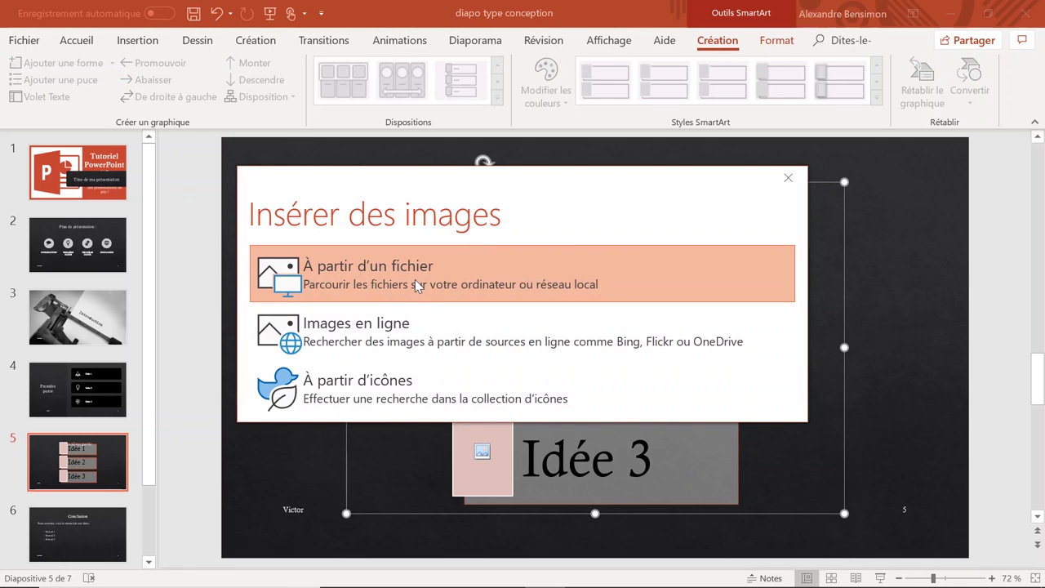
left_click(367, 391)
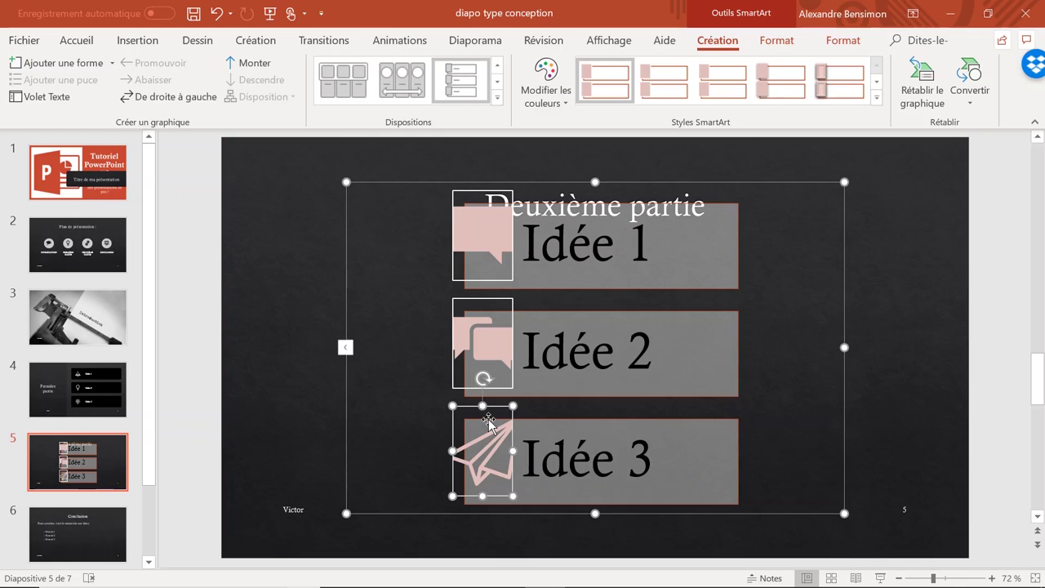
left_click_drag(844, 182, 845, 275)
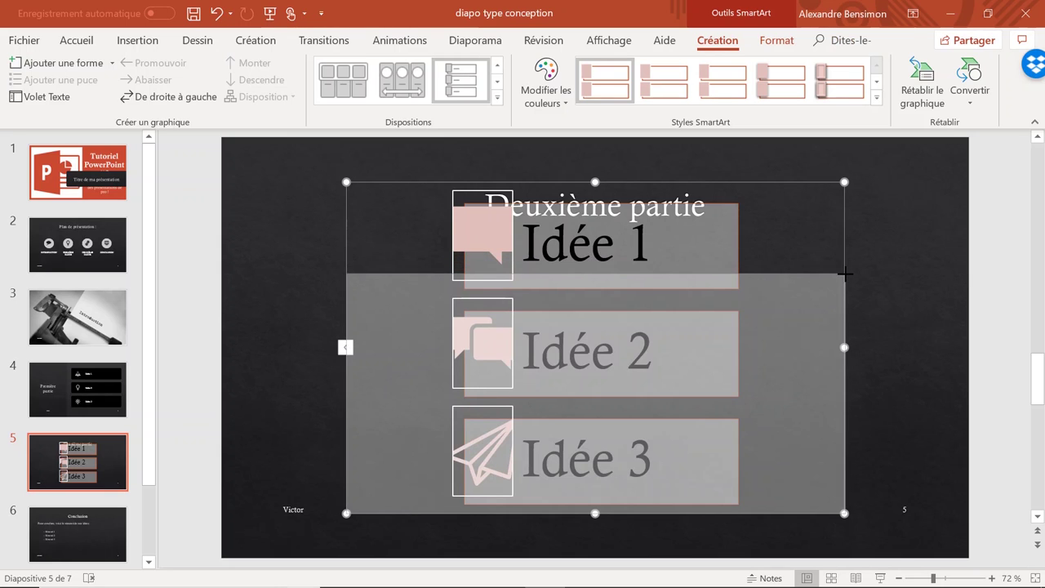
left_click_drag(845, 275, 879, 264)
Apply the grey Remplissage foncé 2 colour scheme to the SmartArt, review its styles, then deselect it
left_click(635, 357)
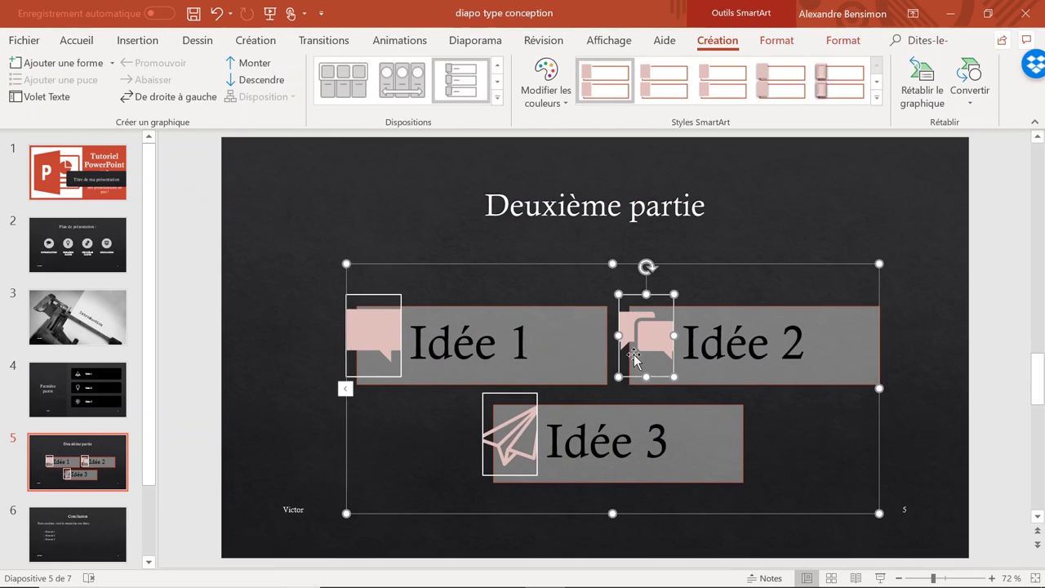
left_click(692, 379)
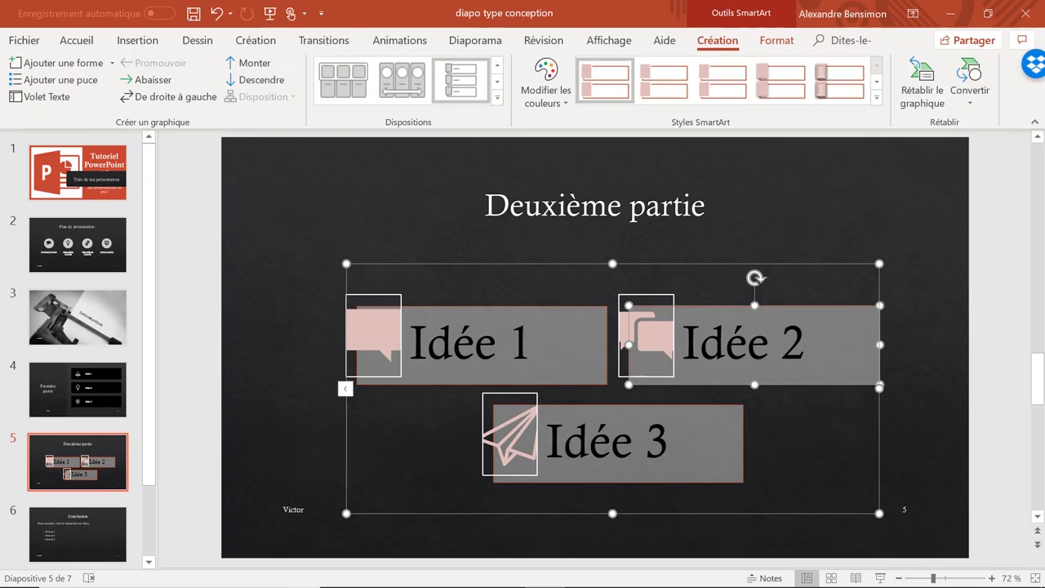
left_click(562, 99)
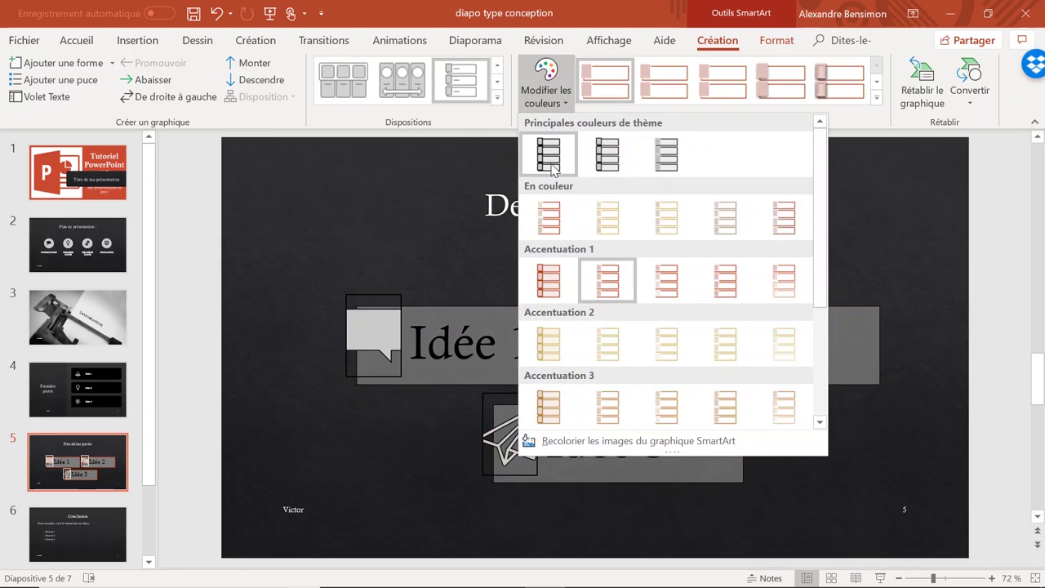
left_click(664, 167)
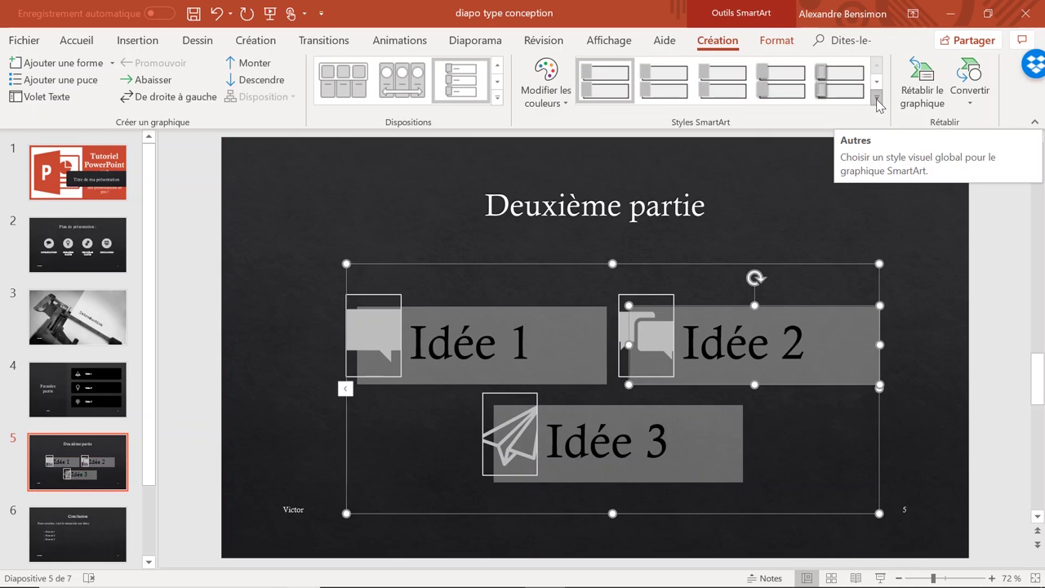
left_click(878, 99)
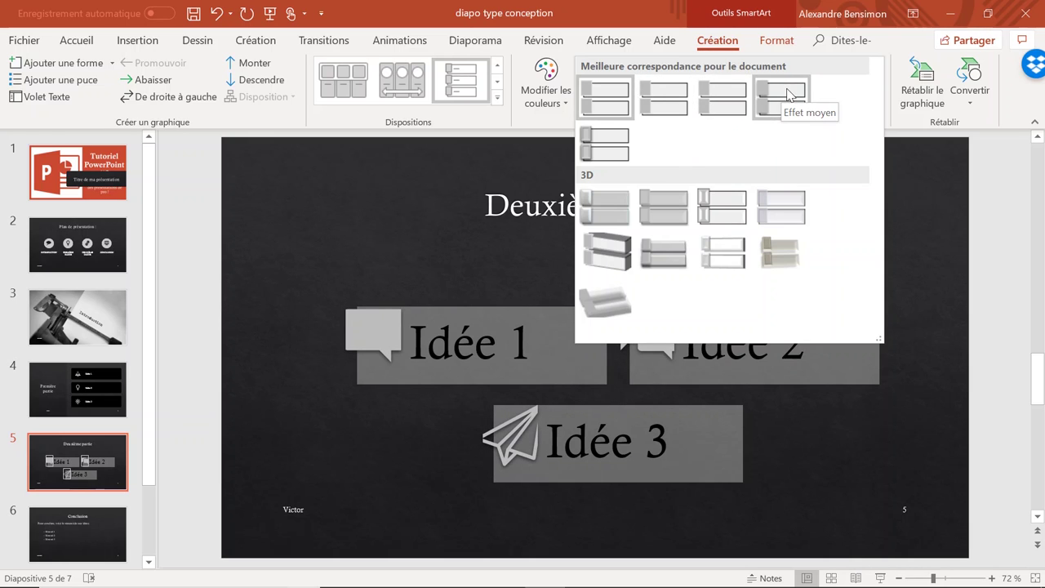
left_click(750, 236)
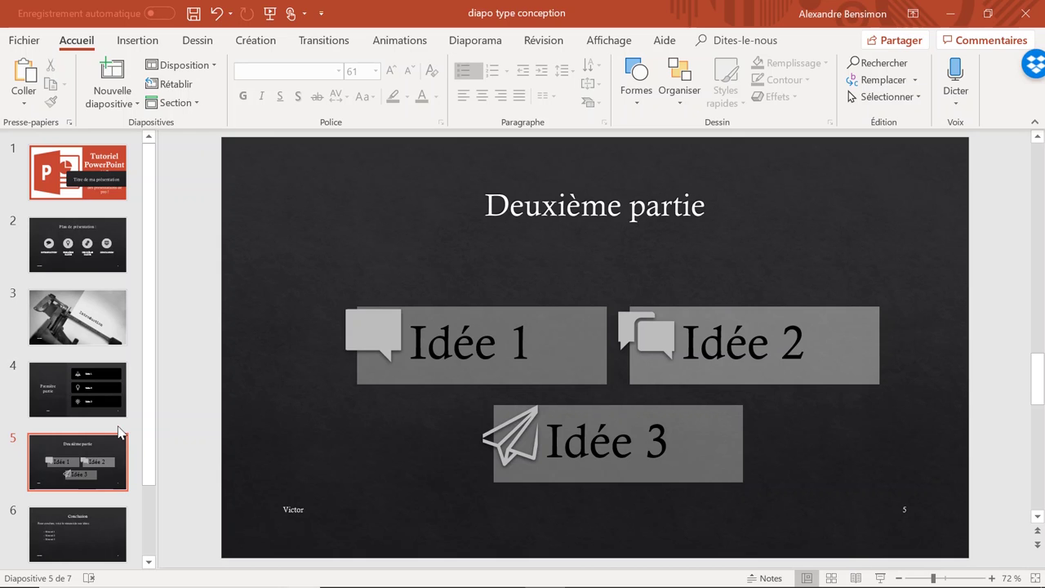
Give the Conclusion slide the Design Ideas layout with the presentation-board icon, and select that icon for formatting
left_click(98, 525)
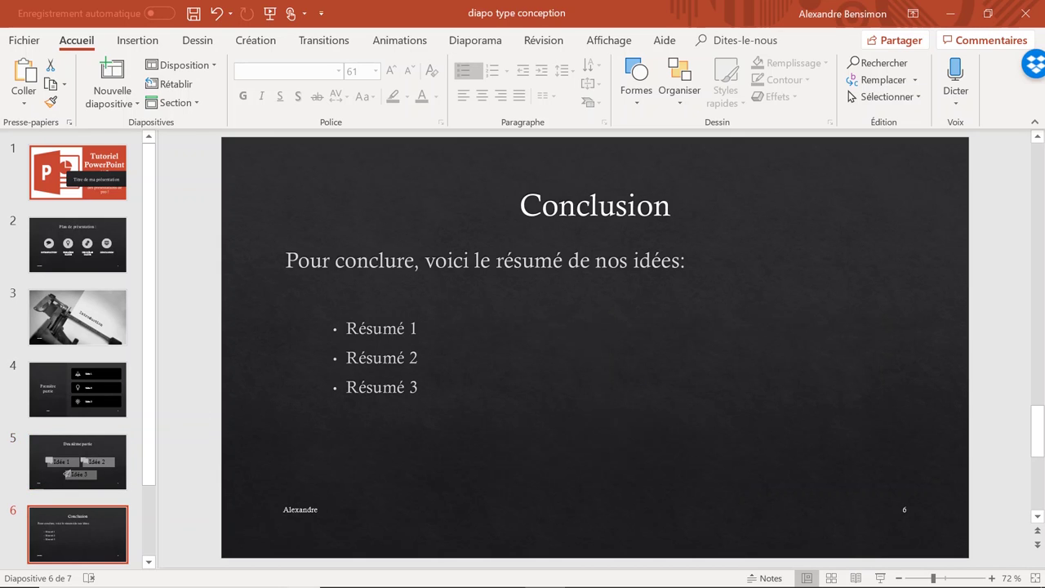
left_click(255, 43)
left_click(926, 85)
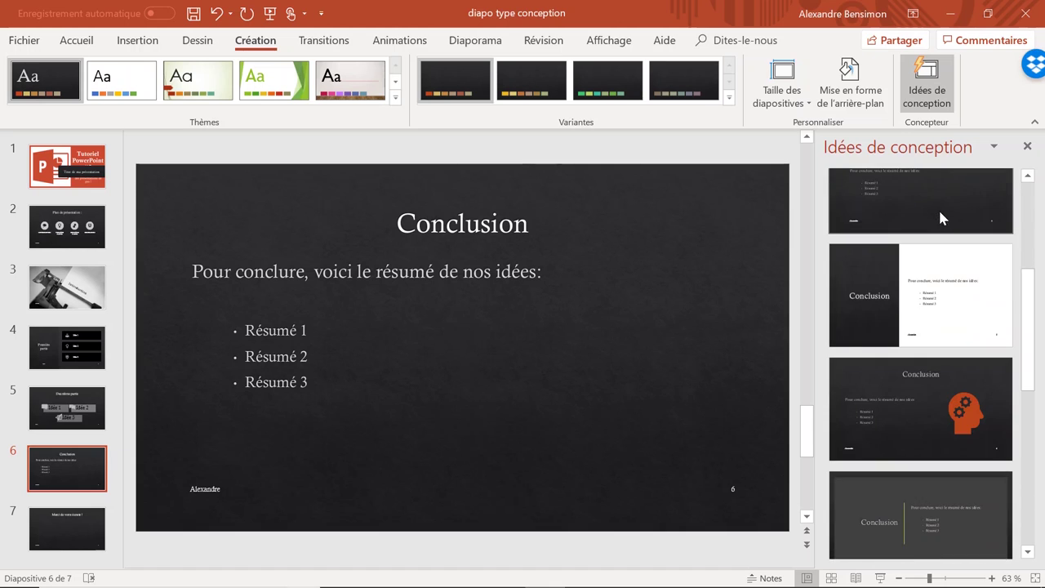
left_click(933, 229)
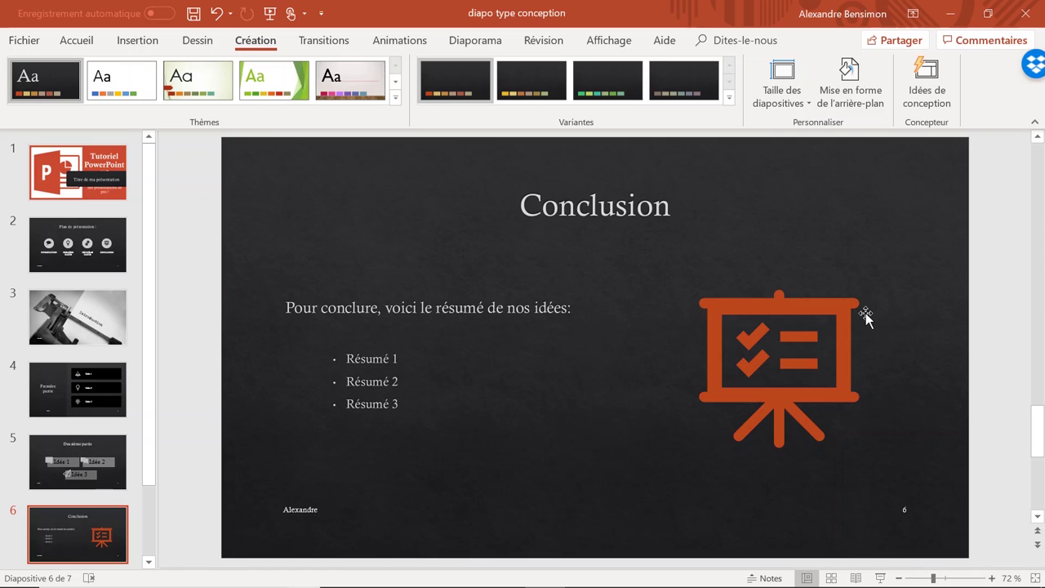
left_click(802, 318)
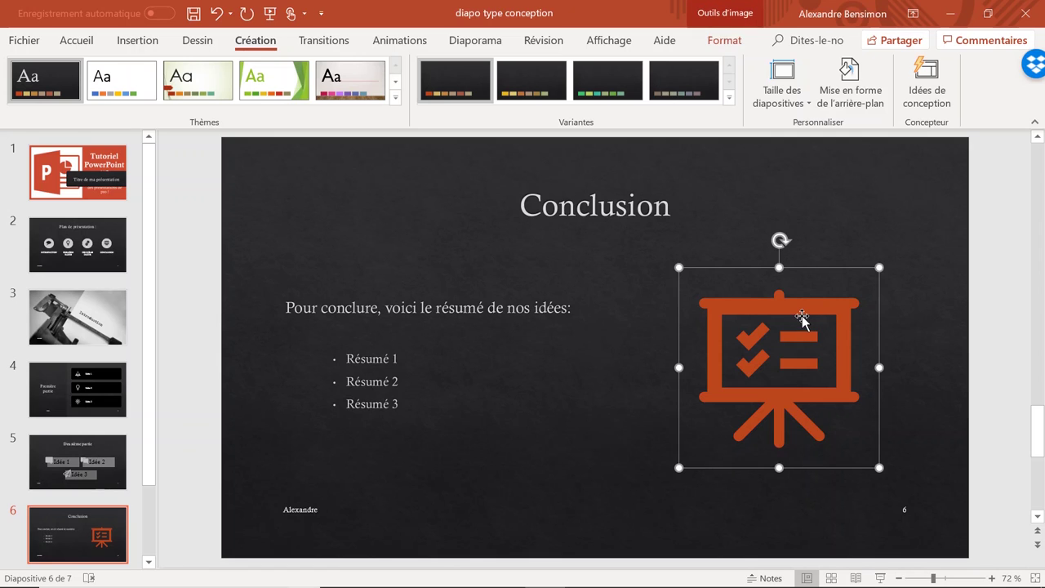
left_click(725, 43)
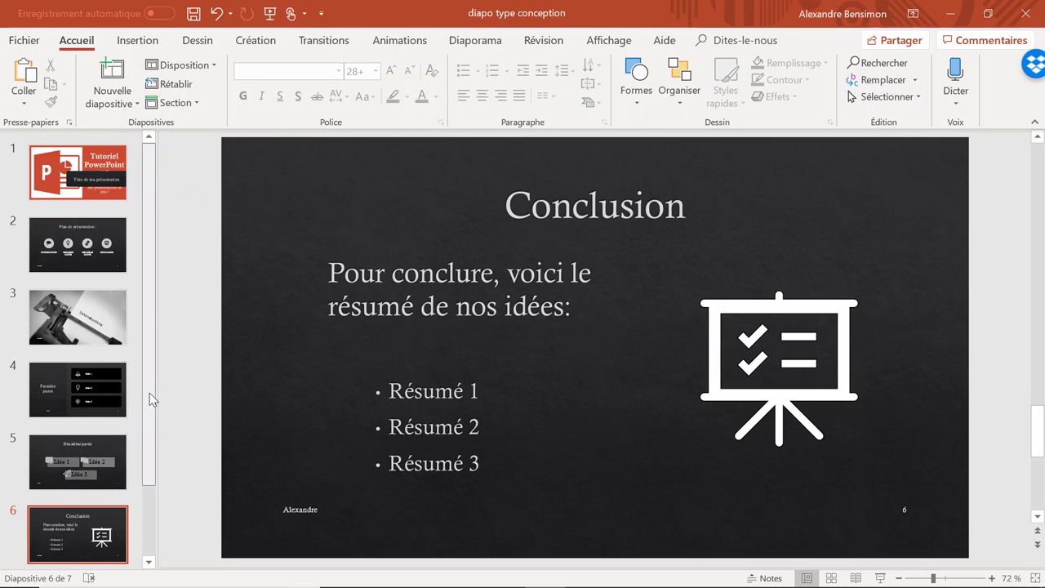
left_click_drag(149, 399, 143, 464)
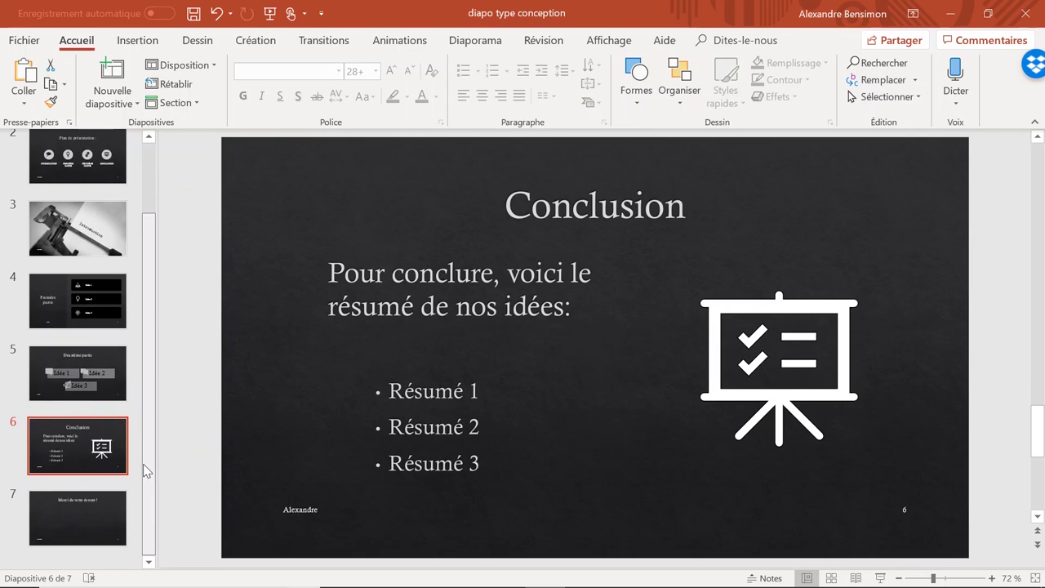
Apply the Design Ideas layout with a vertical line and large text to closing slide 7
left_click(77, 520)
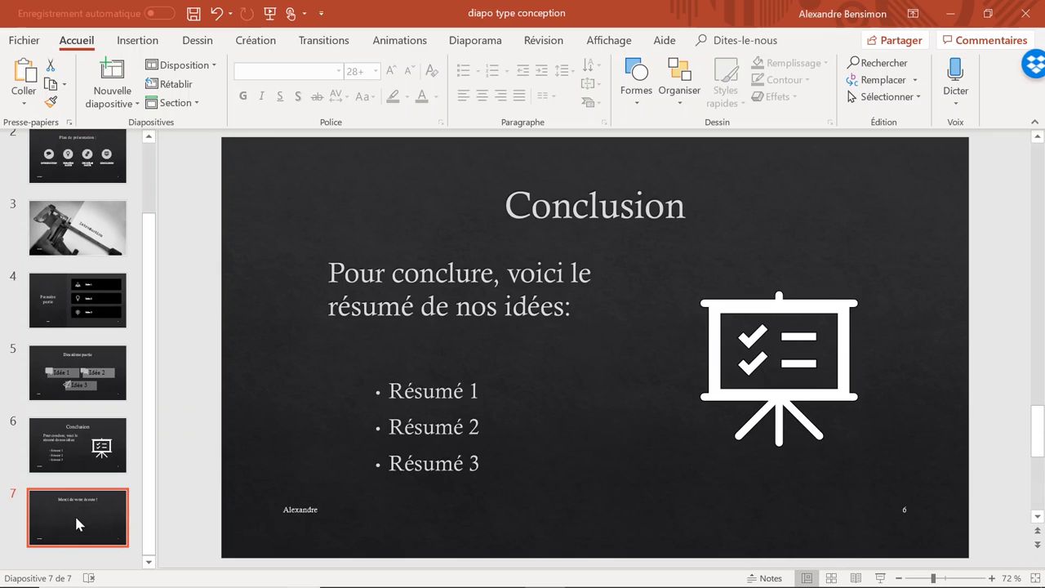
left_click(255, 41)
left_click(929, 82)
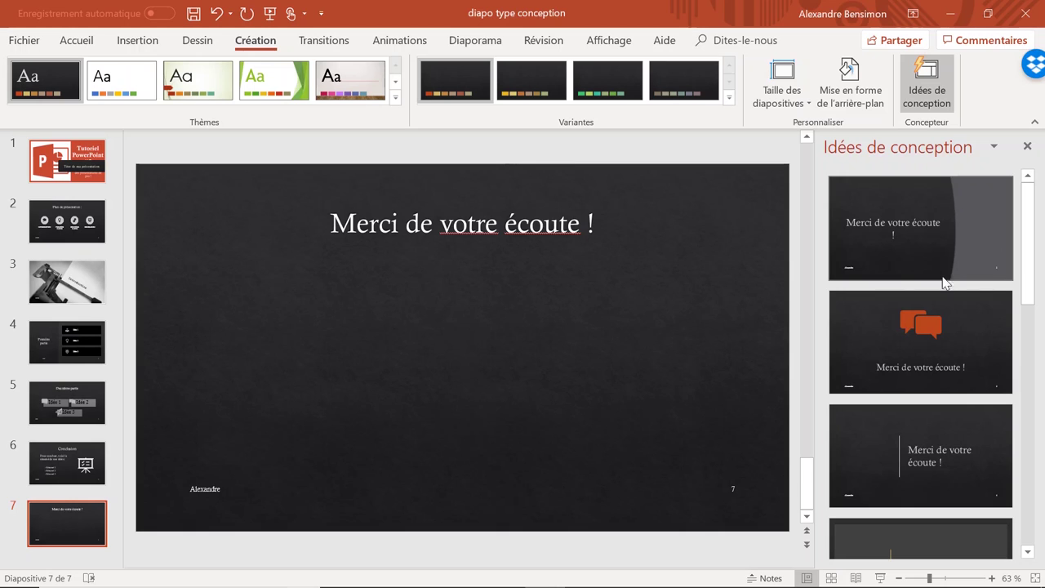
scroll(965, 262, "down", 3)
scroll(966, 269, "down", 4)
scroll(965, 283, "down", 3)
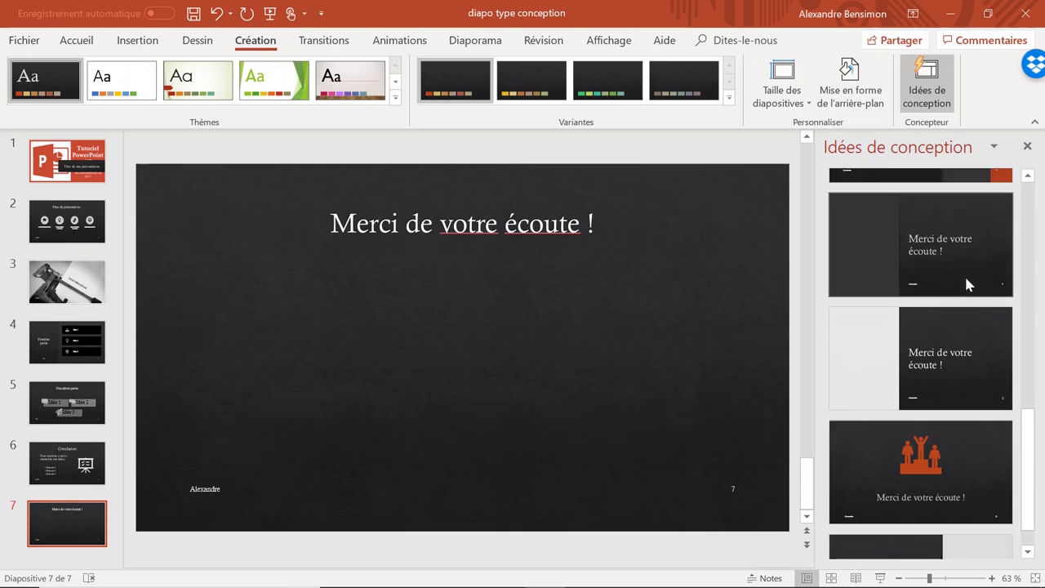
scroll(966, 283, "up", 3)
scroll(966, 283, "up", 3)
scroll(921, 450, "up", 4)
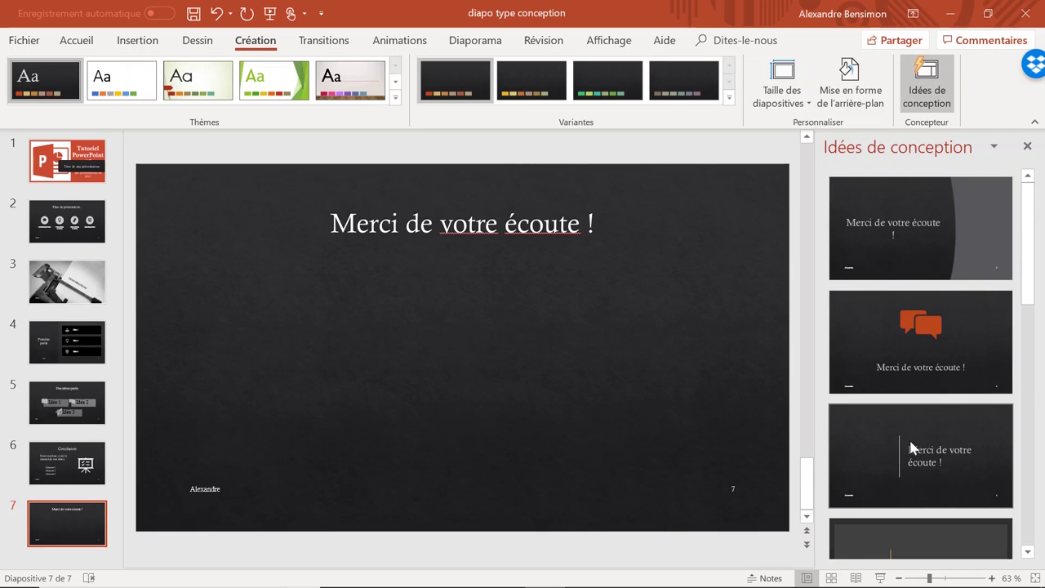
left_click(916, 454)
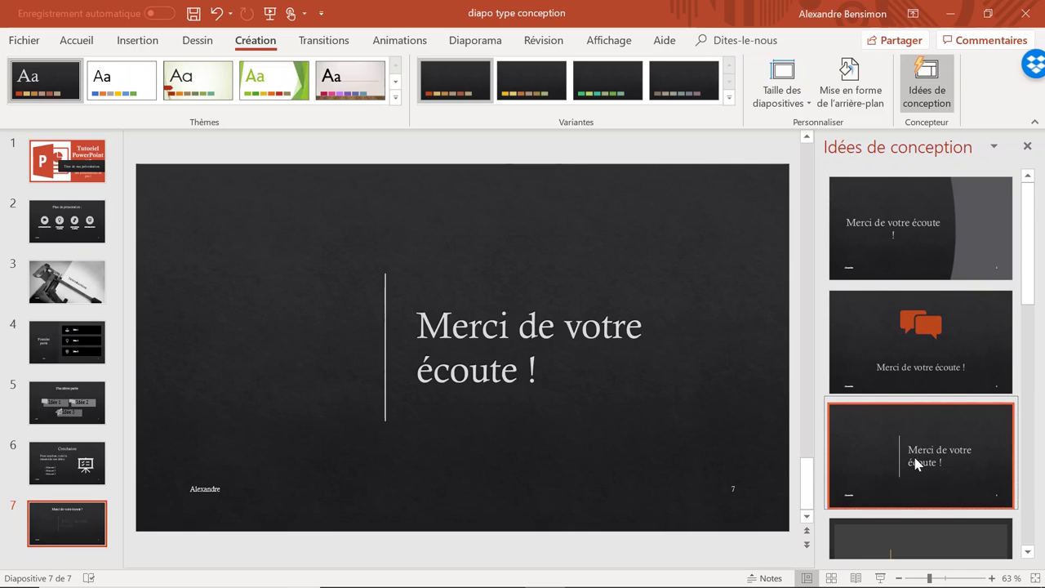
left_click(1027, 147)
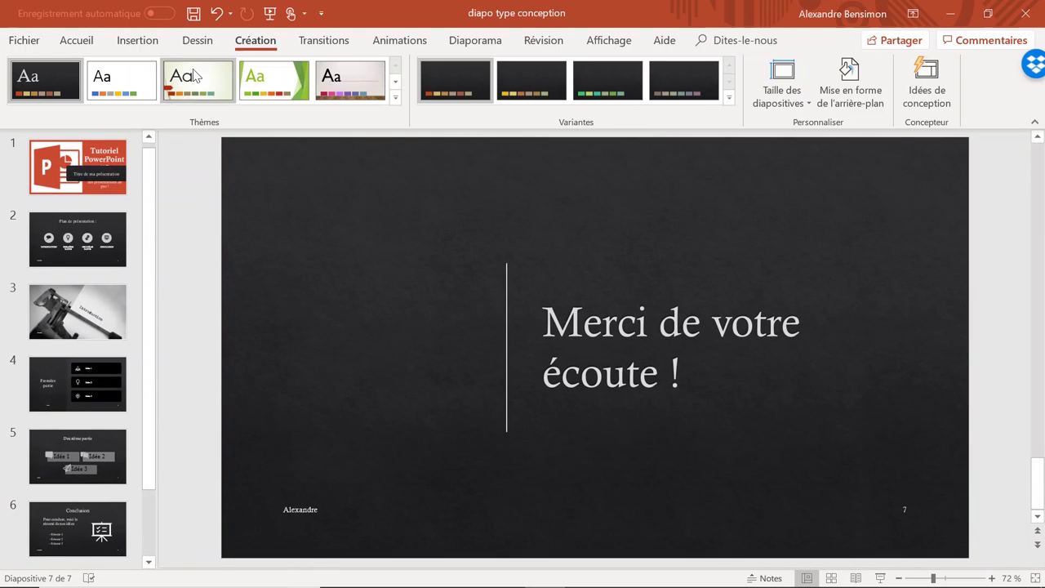
left_click(134, 39)
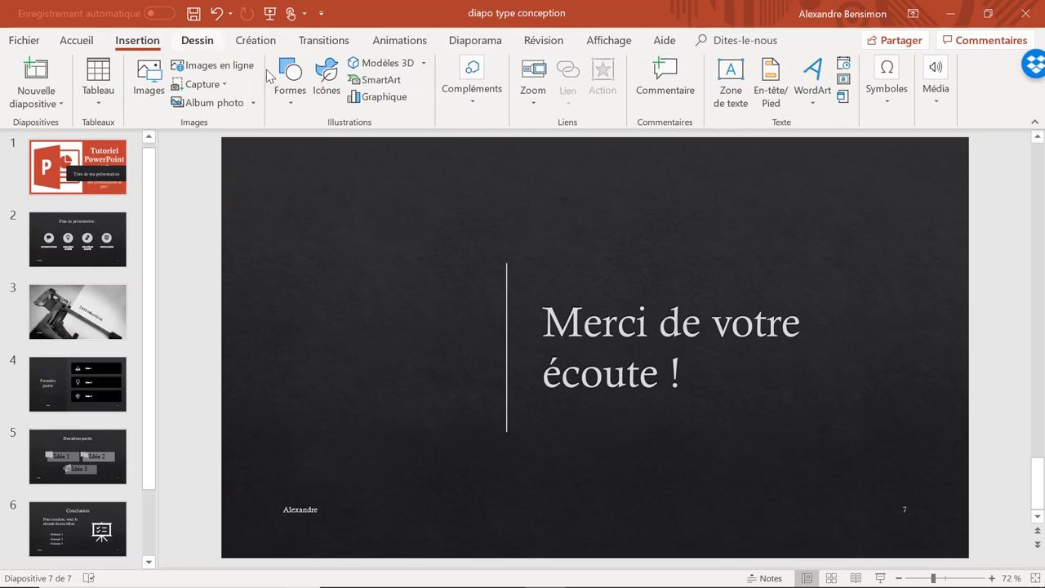
Add a handshake icon and a group-of-people icon to slide 7, then apply the Designer grid layout
left_click(332, 90)
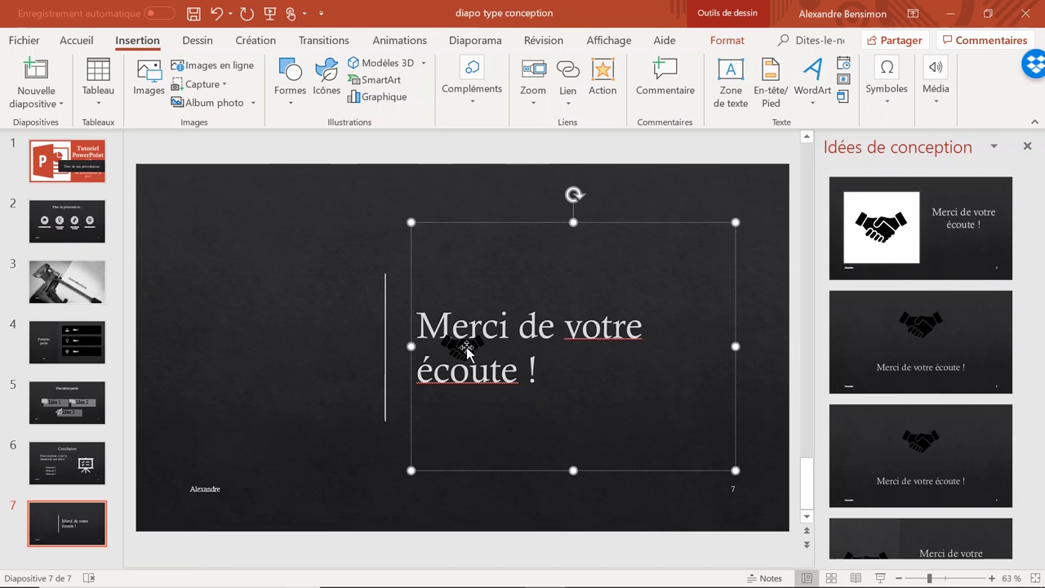
left_click_drag(467, 351, 315, 365)
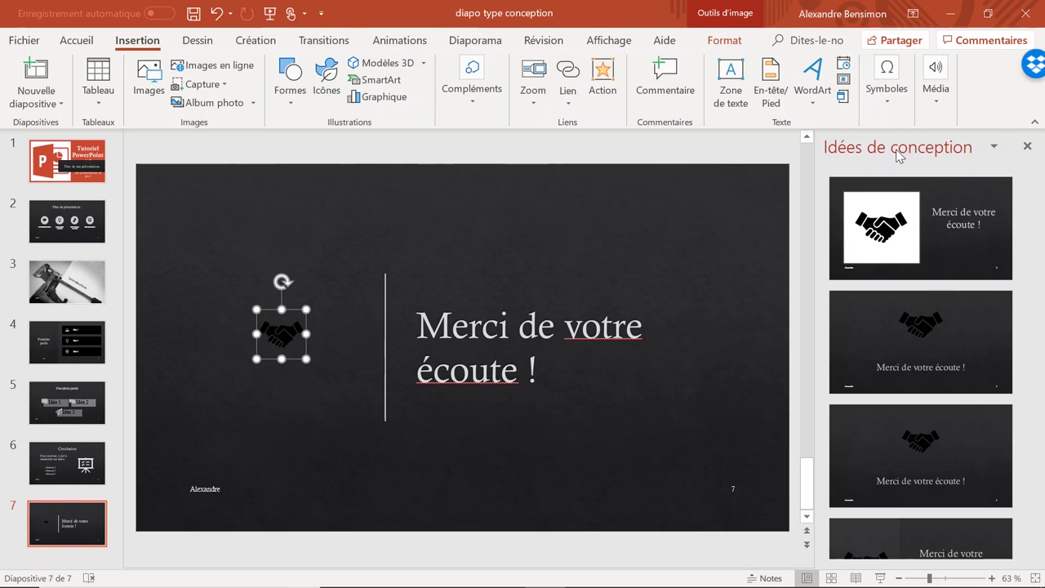
left_click(327, 81)
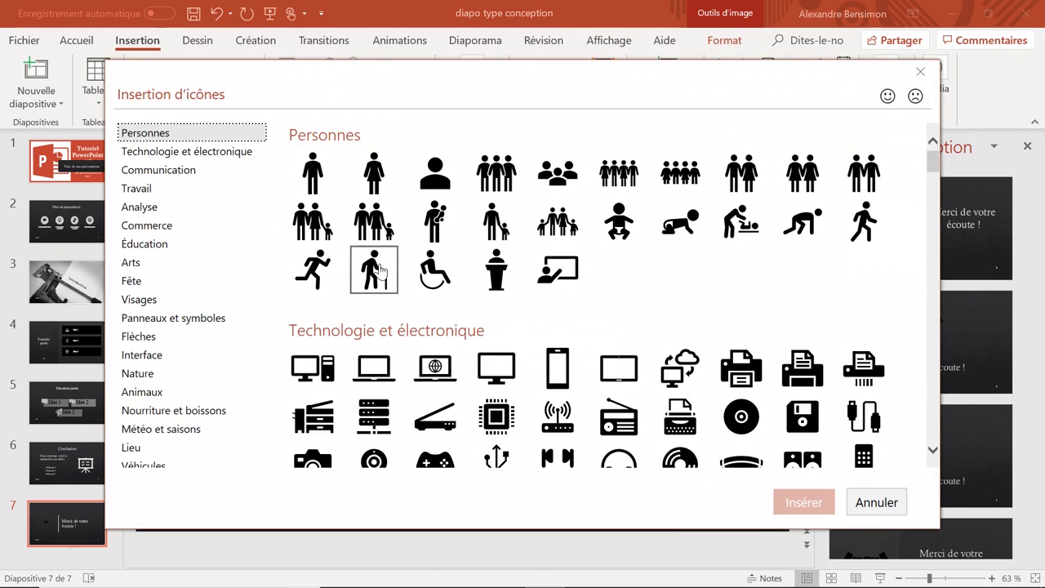
double_click(373, 268)
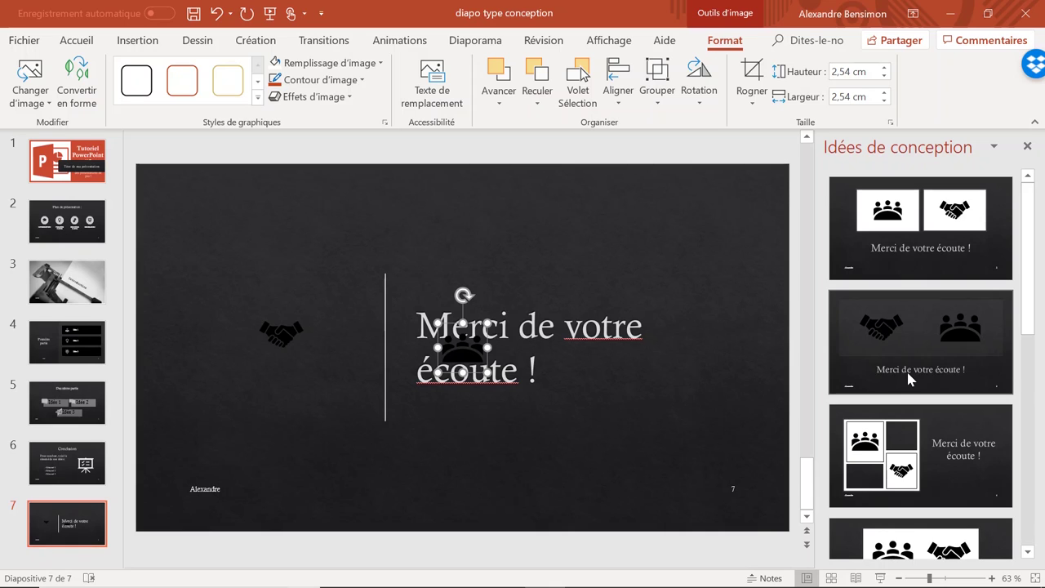
scroll(915, 343, "down", 2)
scroll(931, 286, "down", 1)
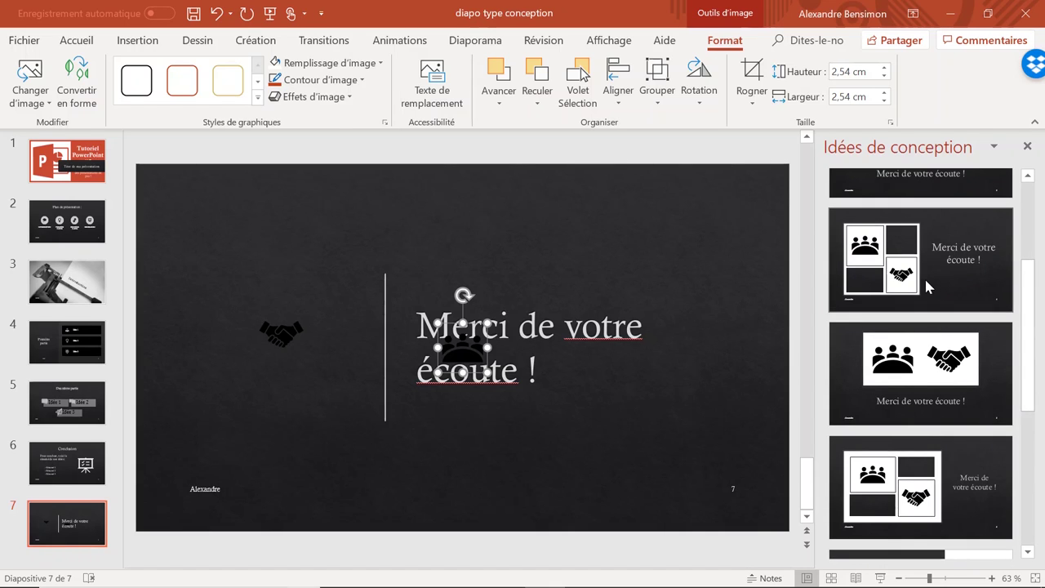
left_click(927, 286)
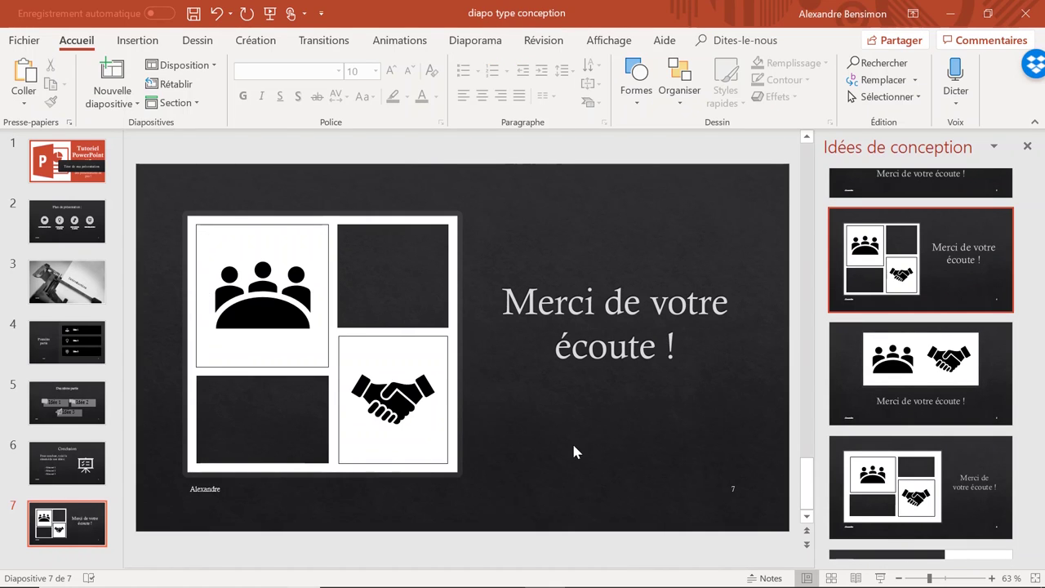